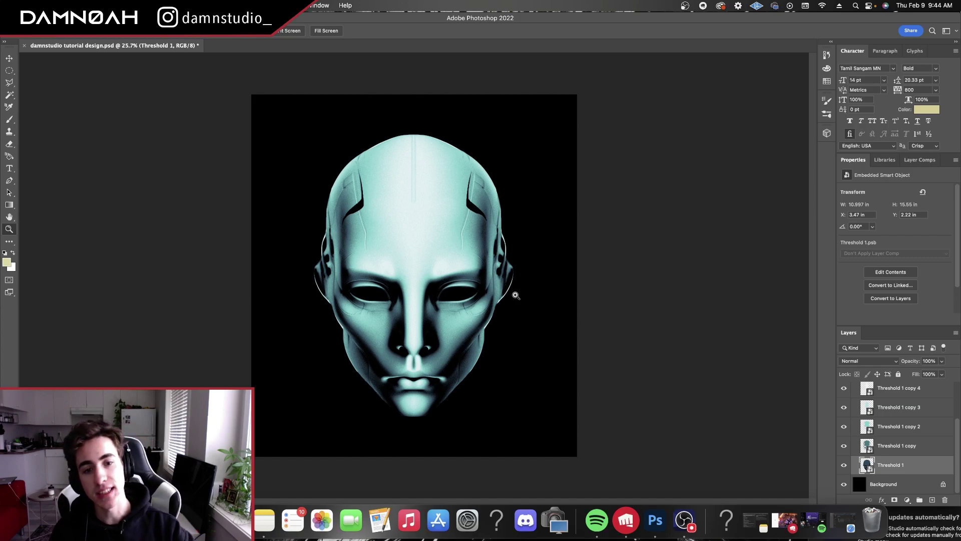
# Step: Zoom into the face's right cheek to inspect the grain, then fit the image to the window
pyautogui.moveTo(482, 262)
pyautogui.mouseDown()
pyautogui.moveTo(552, 258)
pyautogui.moveTo(555, 269)
pyautogui.moveTo(469, 273)
pyautogui.mouseUp()
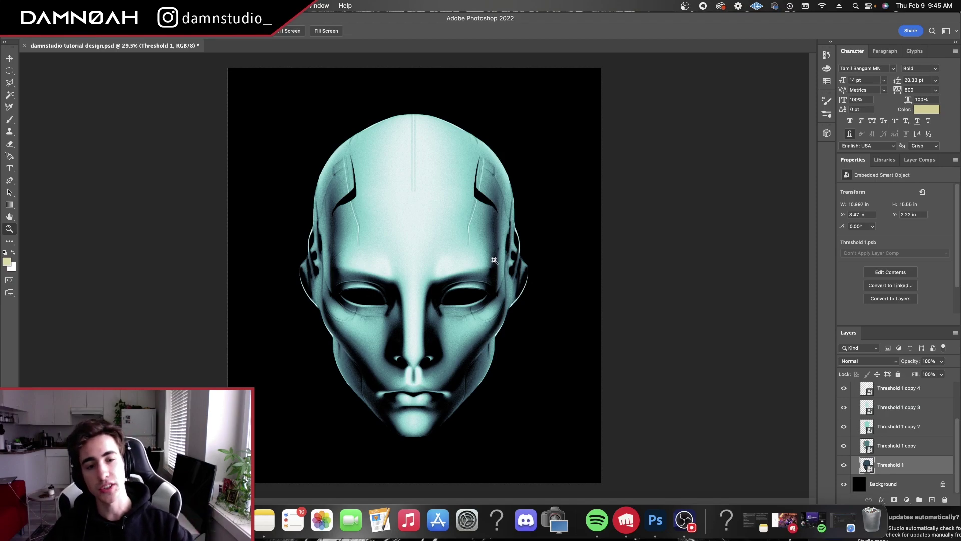
pyautogui.moveTo(445, 261); pyautogui.dragTo(577, 260)
pyautogui.click(576, 258)
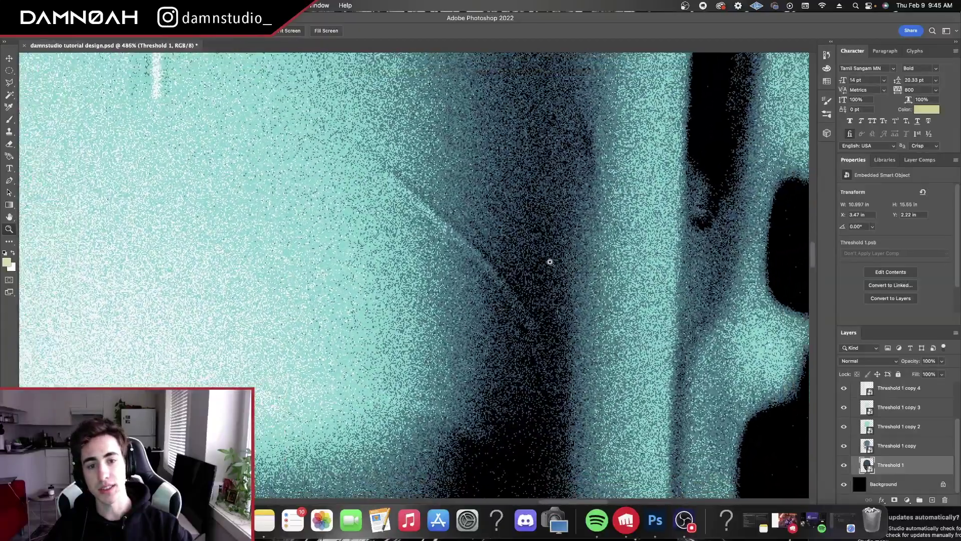
pyautogui.click(552, 261)
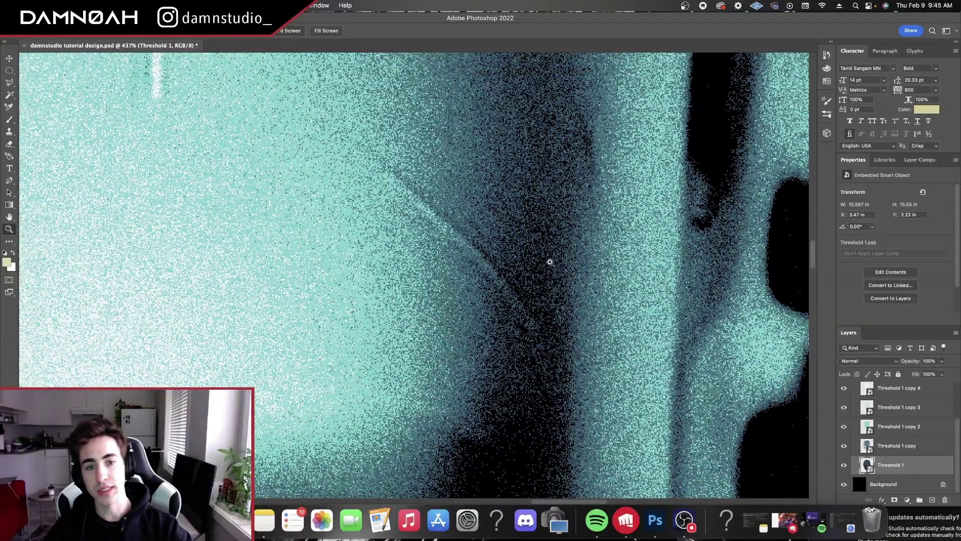
pyautogui.moveTo(550, 262); pyautogui.dragTo(497, 261)
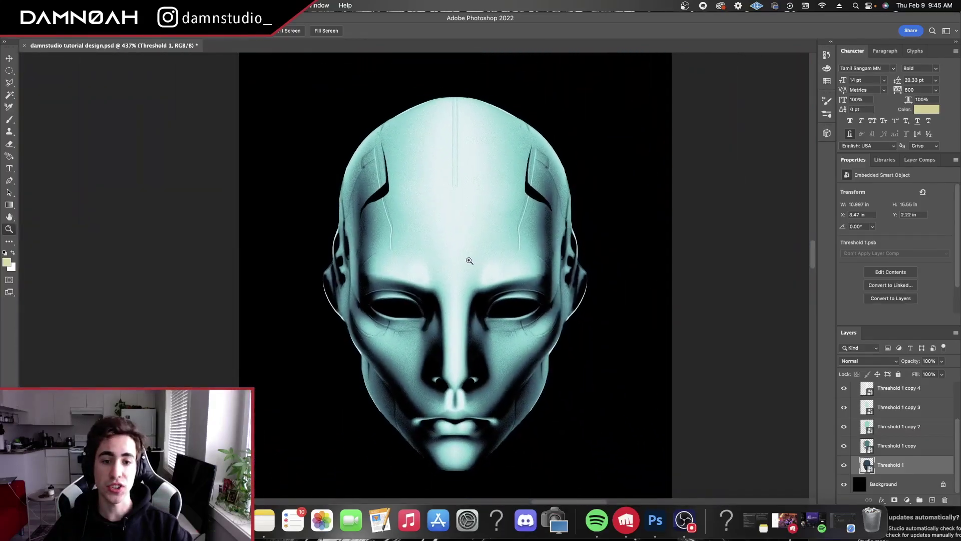
pyautogui.moveTo(498, 261); pyautogui.dragTo(467, 260)
pyautogui.press('super+0')
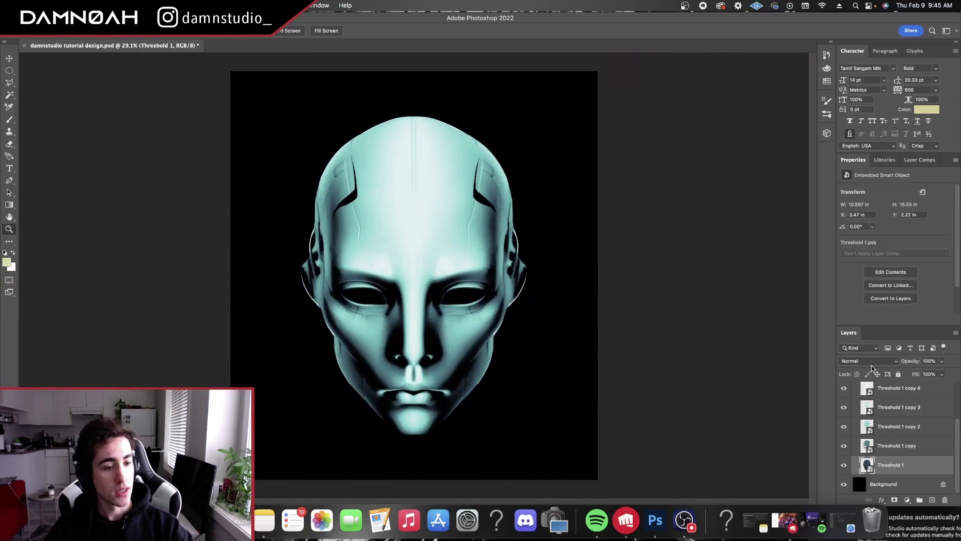
pyautogui.scroll(1, 891, 466)
pyautogui.scroll(1, 891, 464)
# Step: Step up through the threshold copy layers, return to Threshold 1, and zoom into the noisy pixels
pyautogui.click(893, 455)
pyautogui.click(896, 434)
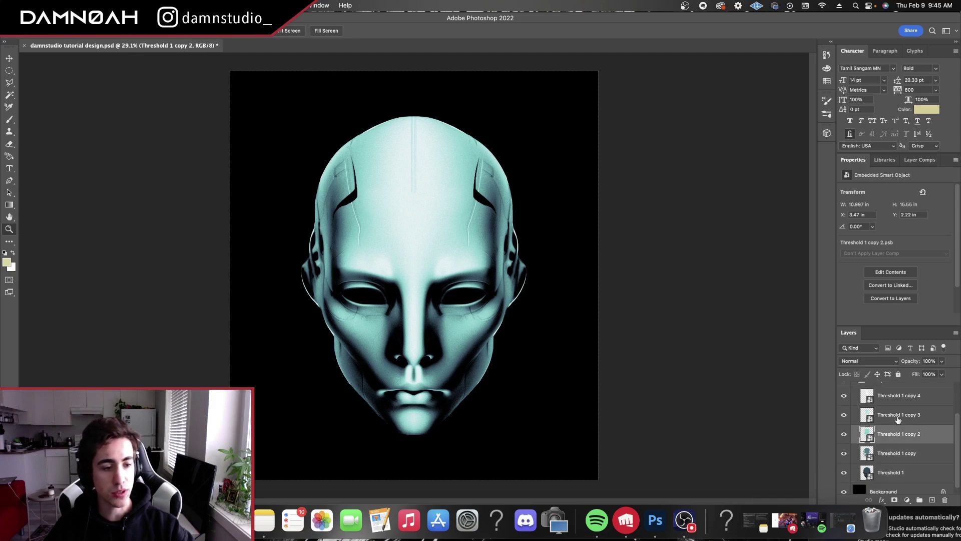
pyautogui.click(899, 417)
pyautogui.click(898, 399)
pyautogui.click(893, 469)
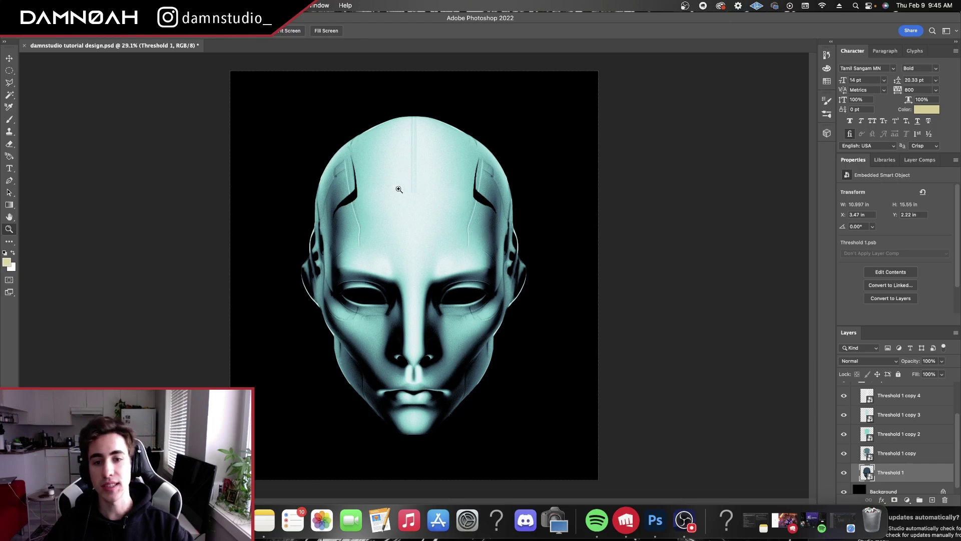
pyautogui.moveTo(470, 293); pyautogui.dragTo(464, 199)
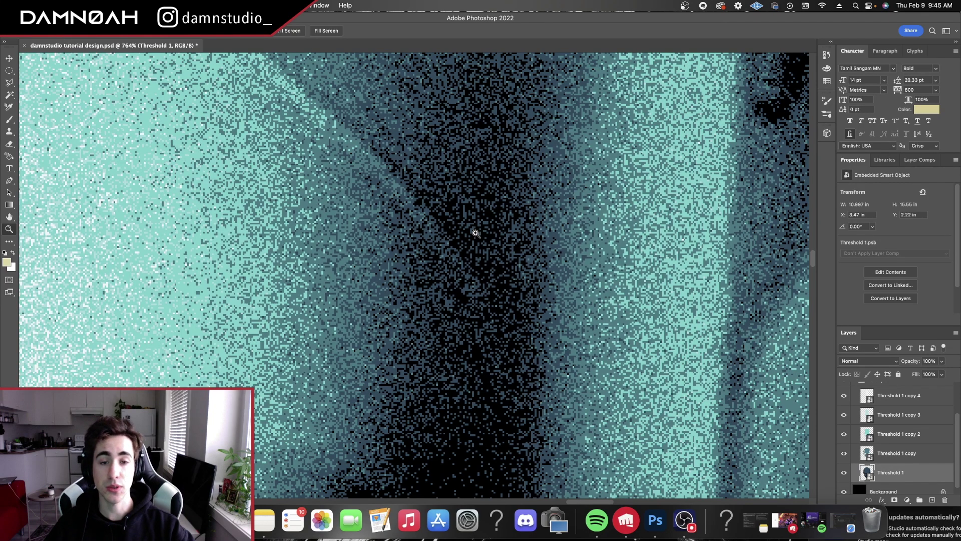
pyautogui.press('super+0')
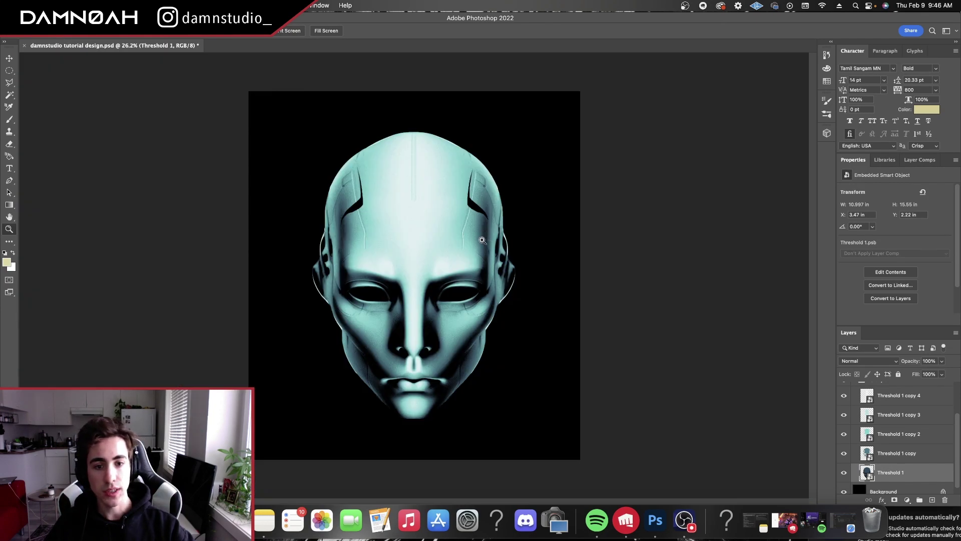
pyautogui.moveTo(487, 238); pyautogui.dragTo(594, 241)
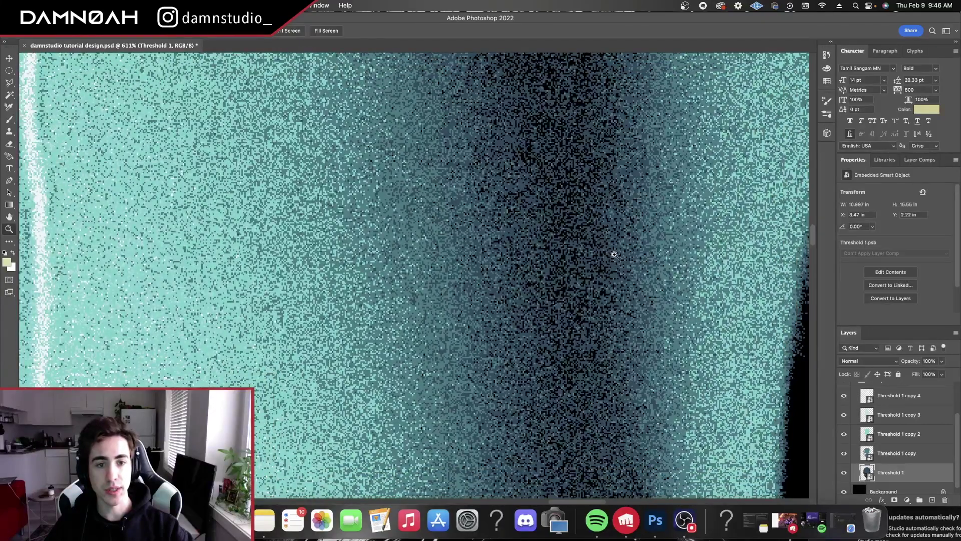
# Step: Open the Maximum filter on Threshold 1 and try different radius values
pyautogui.click(221, 6)
pyautogui.moveTo(270, 202)
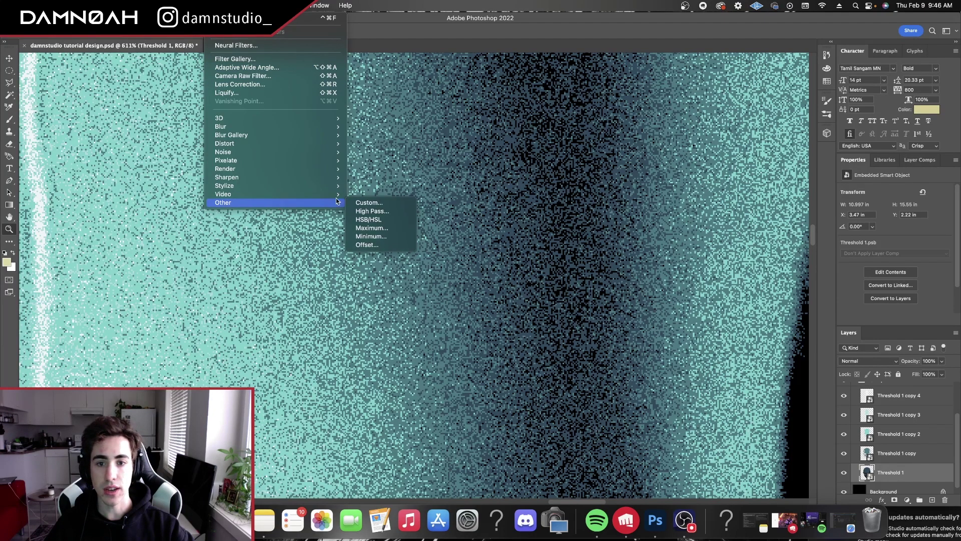
pyautogui.click(371, 227)
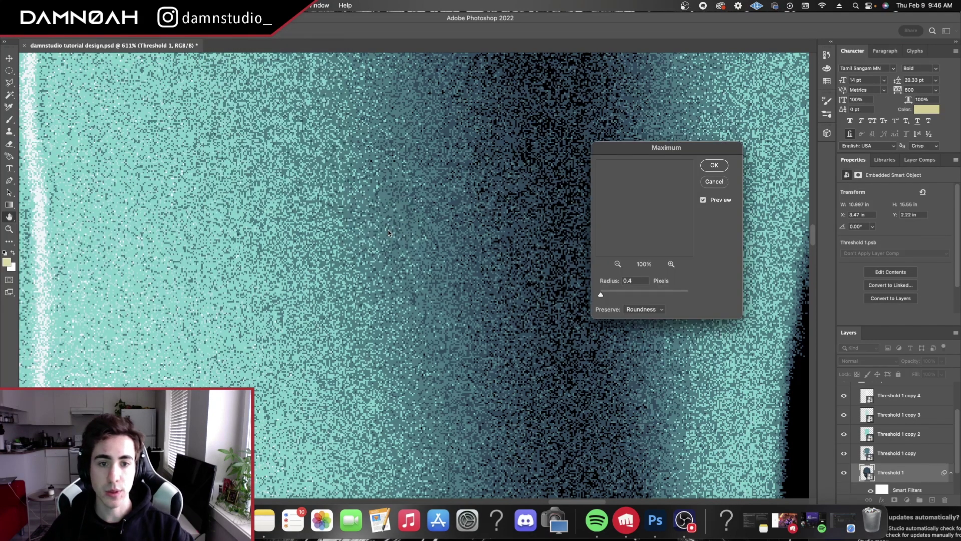
pyautogui.moveTo(673, 147); pyautogui.dragTo(738, 144)
pyautogui.moveTo(665, 294); pyautogui.dragTo(670, 296)
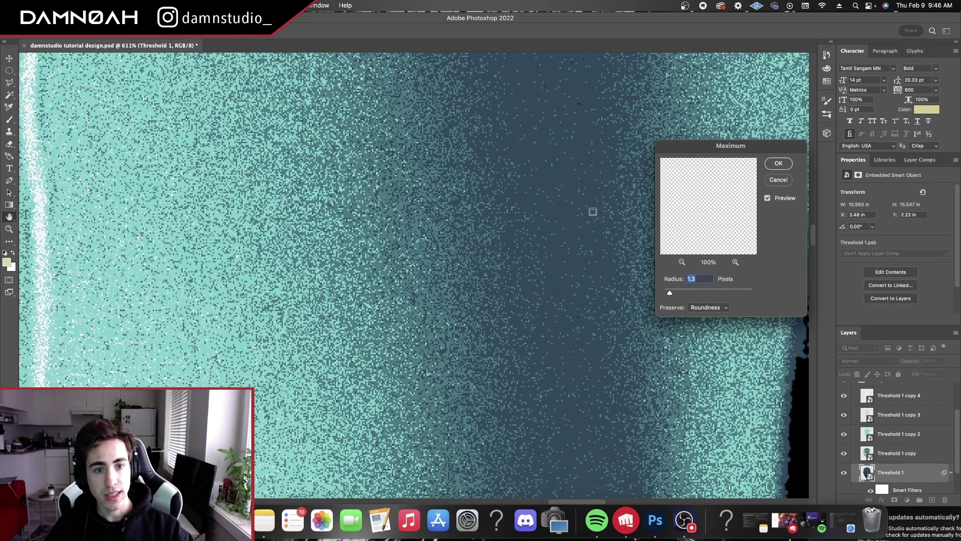
pyautogui.moveTo(670, 294); pyautogui.dragTo(665, 294)
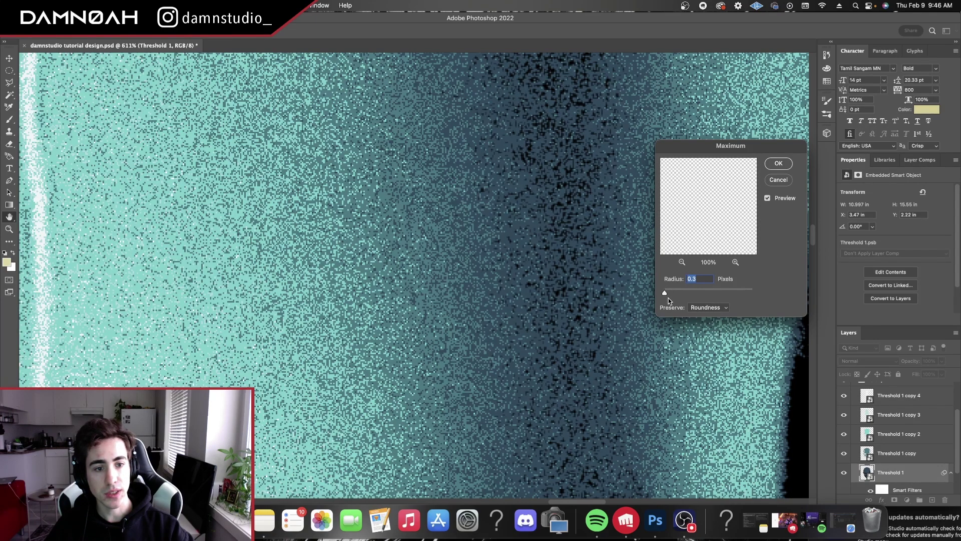
pyautogui.moveTo(668, 298); pyautogui.dragTo(665, 293)
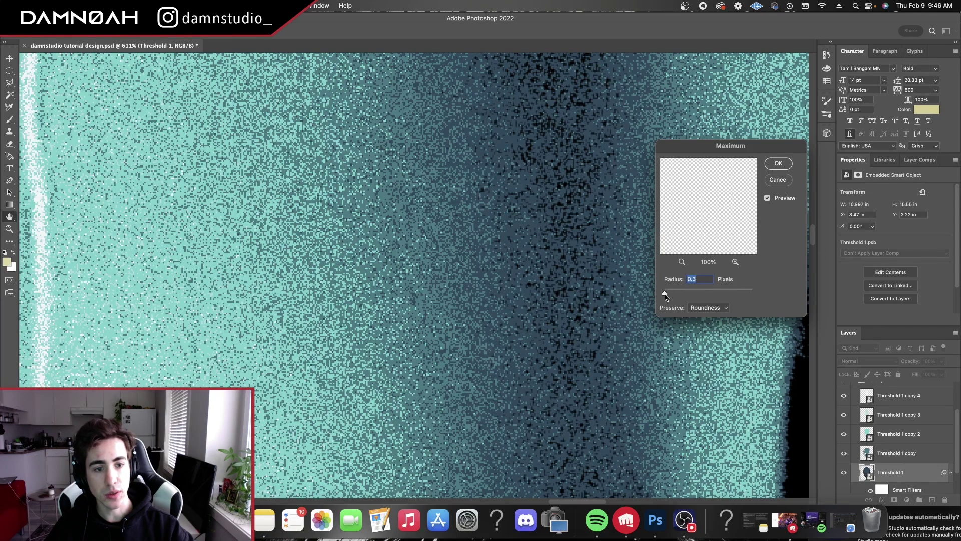
# Step: Compare previews, test Squareness, then apply Maximum at 0.4 px with Preserve Roundness
pyautogui.click(768, 199)
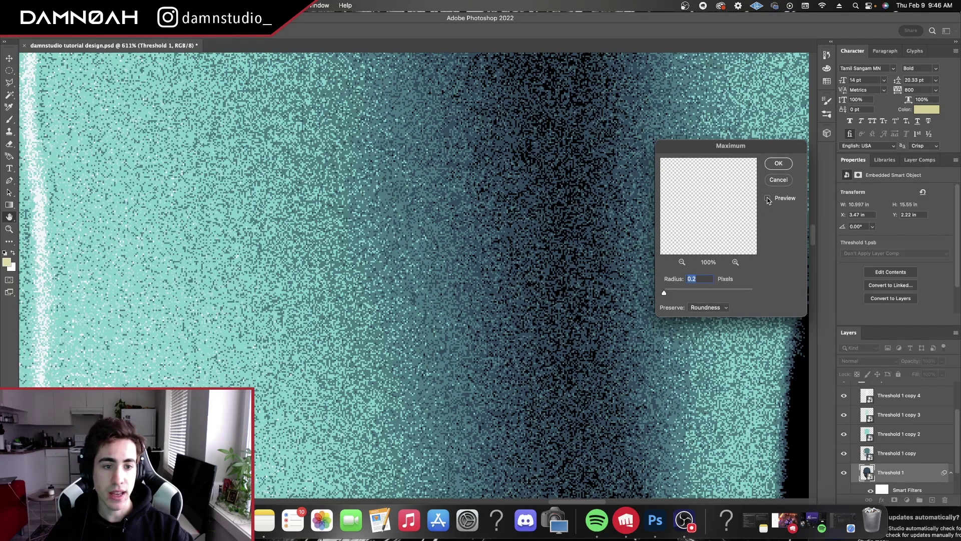
pyautogui.click(768, 199)
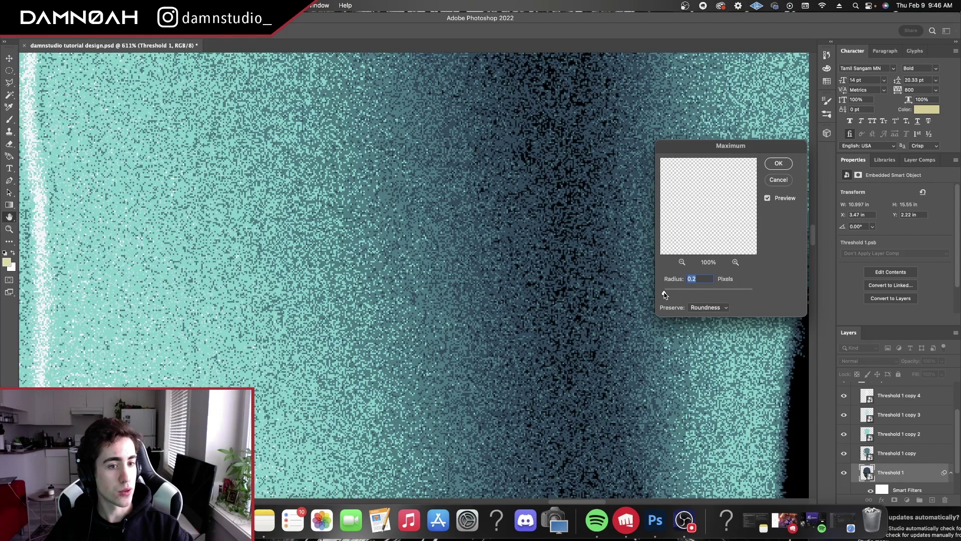
pyautogui.click(768, 198)
pyautogui.click(767, 199)
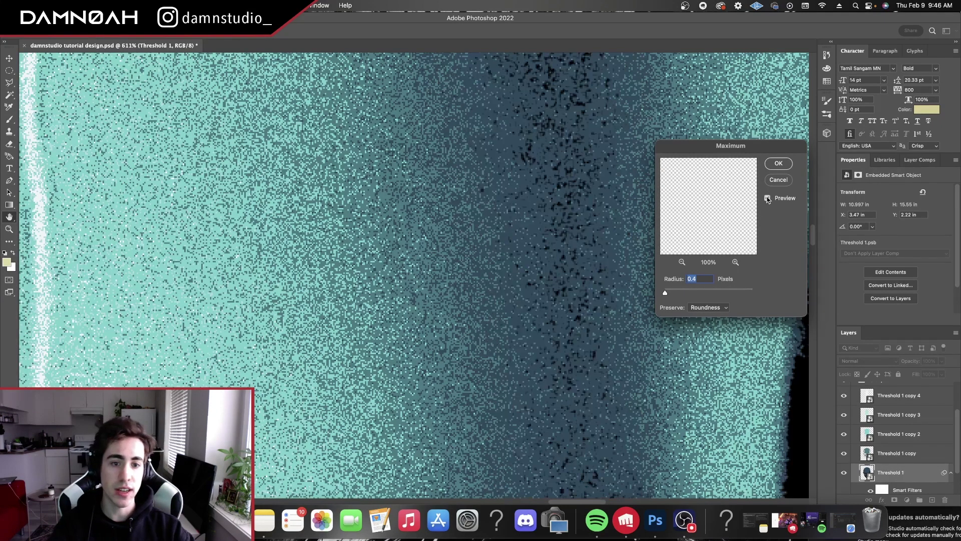
pyautogui.click(768, 199)
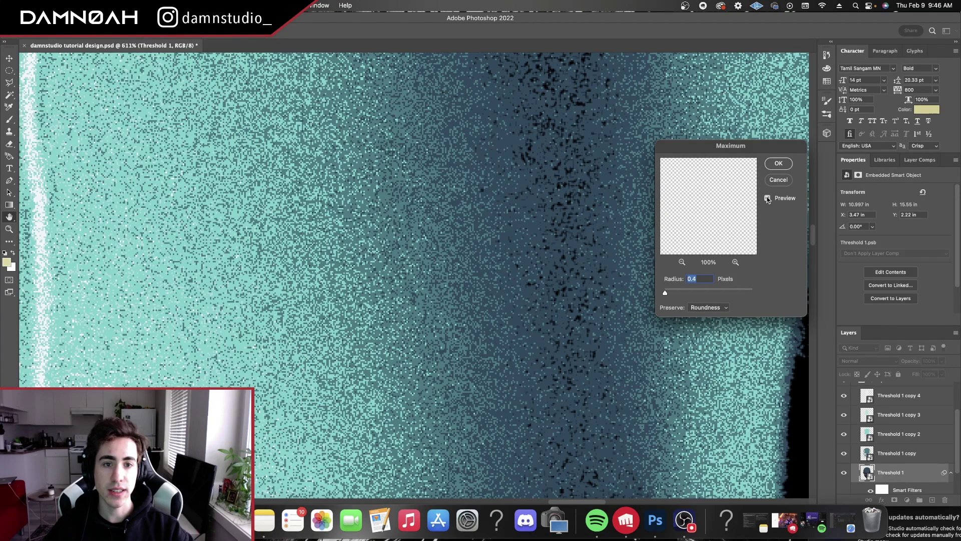
pyautogui.click(767, 198)
pyautogui.click(767, 199)
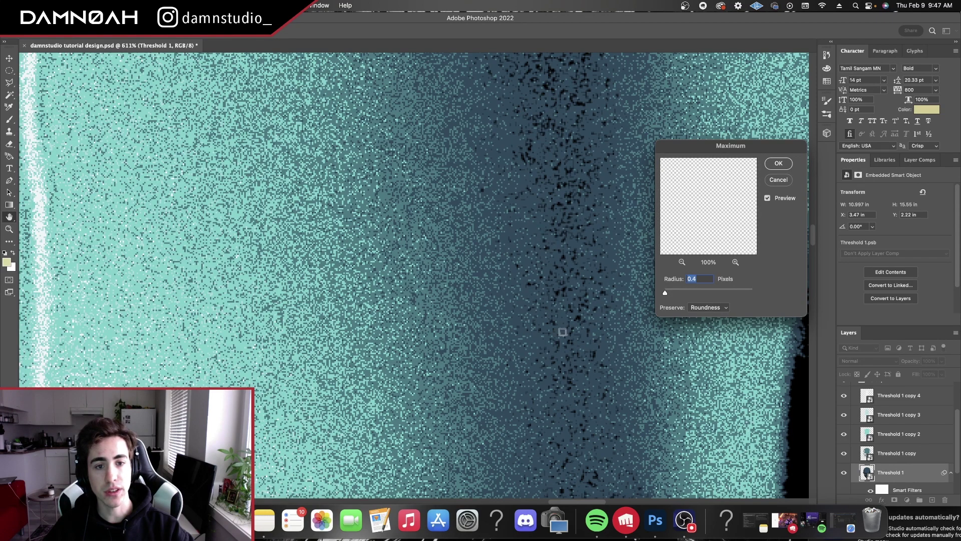
pyautogui.click(767, 198)
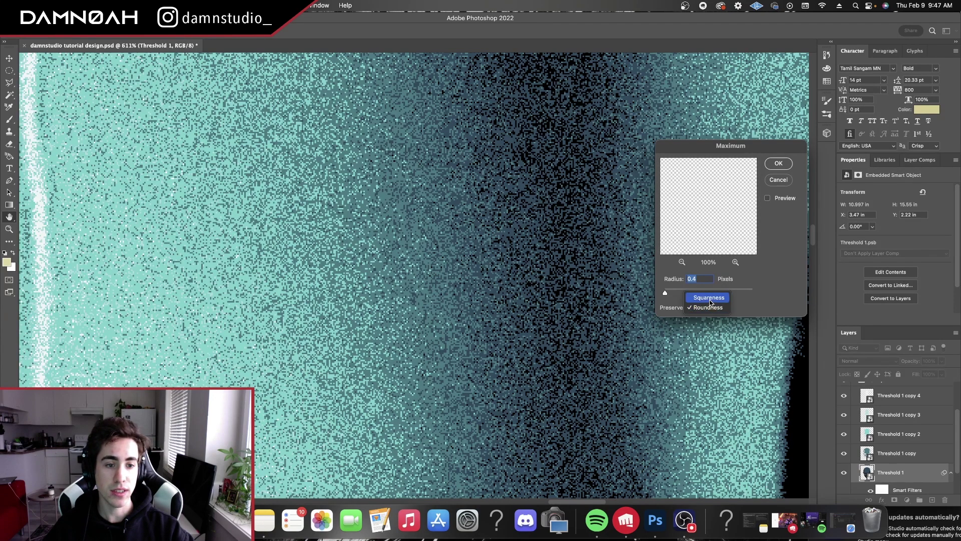
pyautogui.click(709, 298)
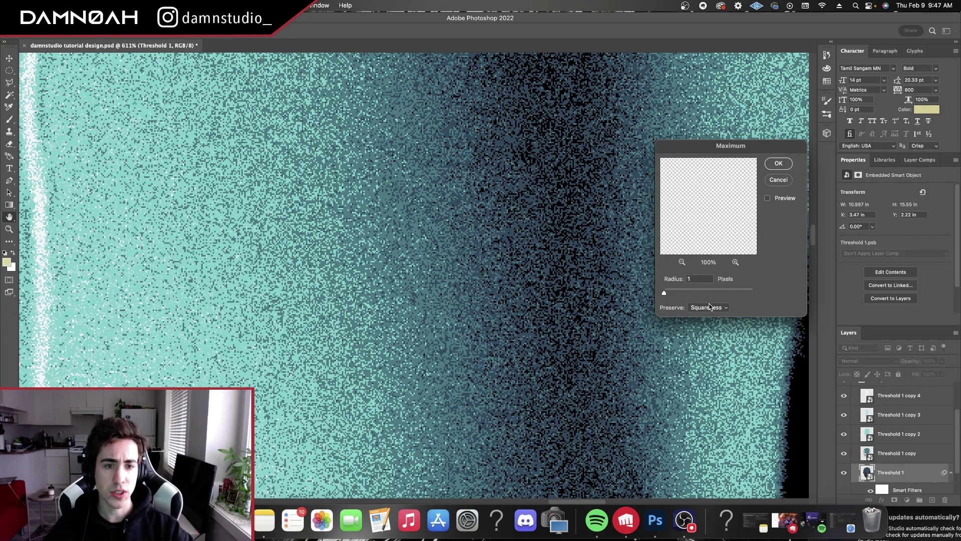
pyautogui.click(767, 198)
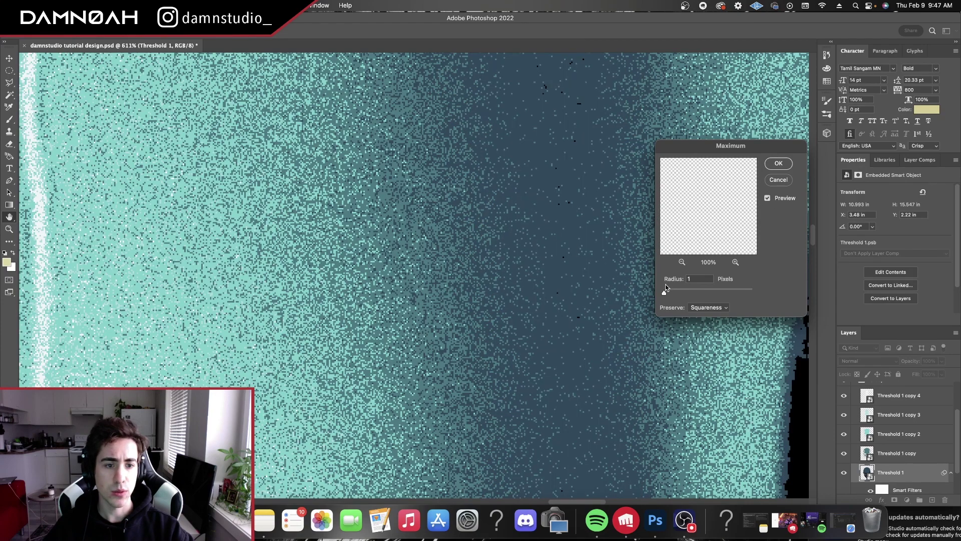
pyautogui.click(706, 307)
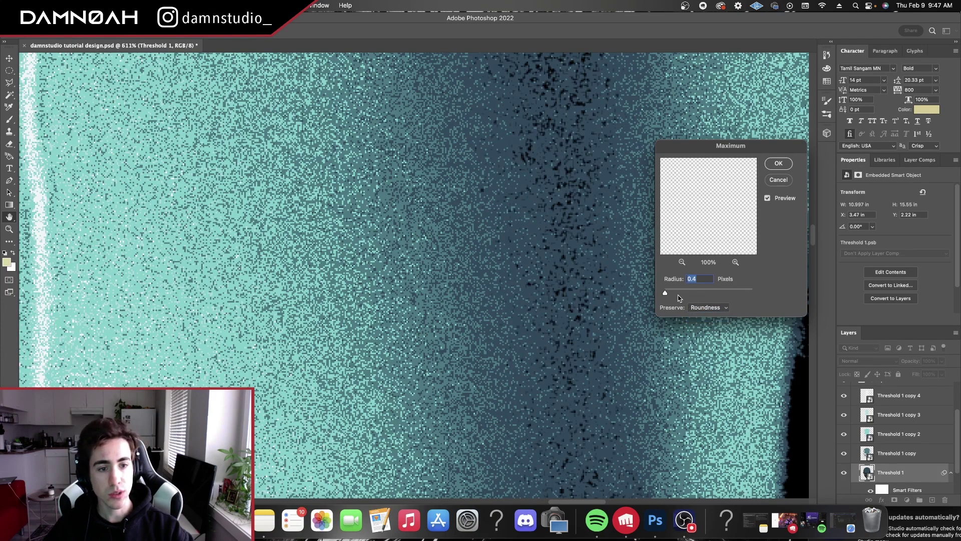
pyautogui.click(780, 163)
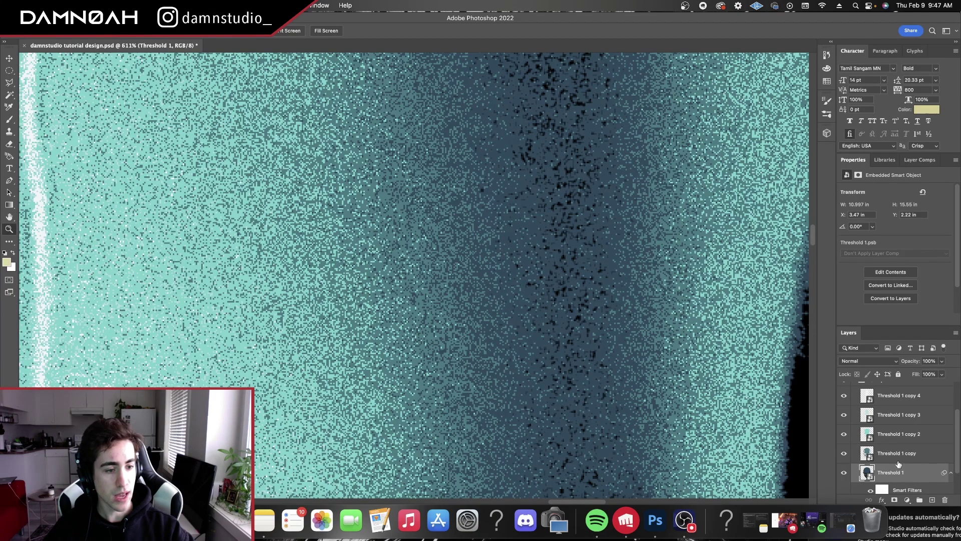
# Step: Select Threshold 1 copy and apply a 0.4 px Minimum filter, toggling Preview to compare
pyautogui.click(898, 450)
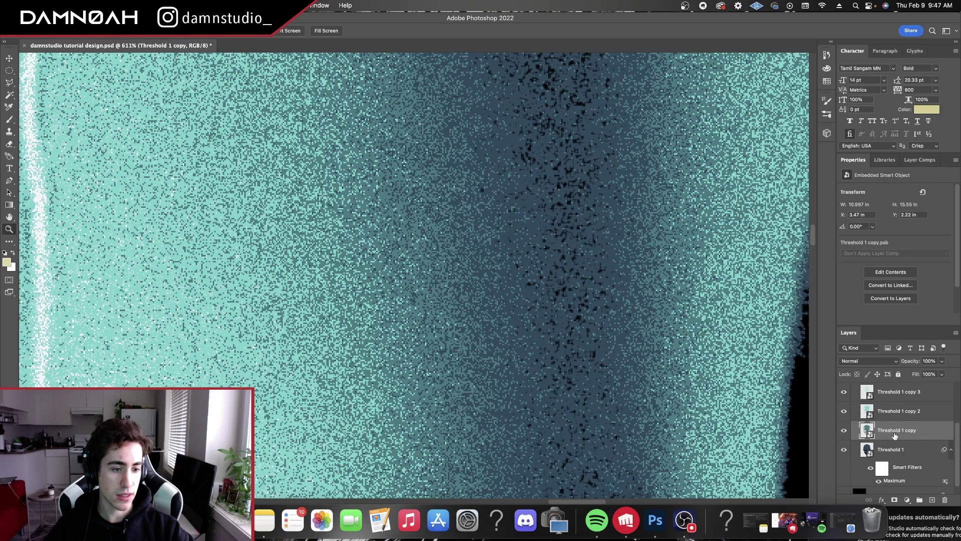
pyautogui.scroll(1, 887, 440)
pyautogui.click(843, 433)
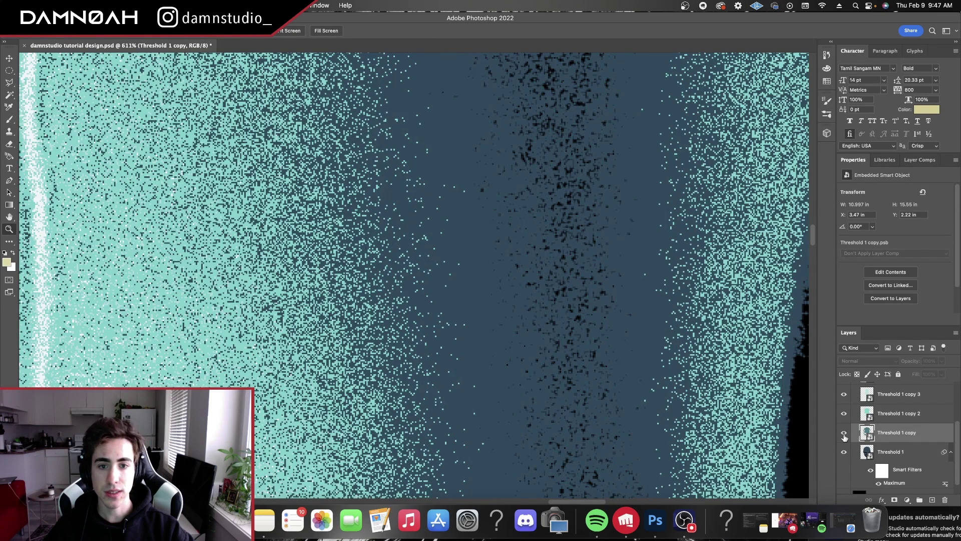
pyautogui.click(218, 5)
pyautogui.moveTo(223, 203)
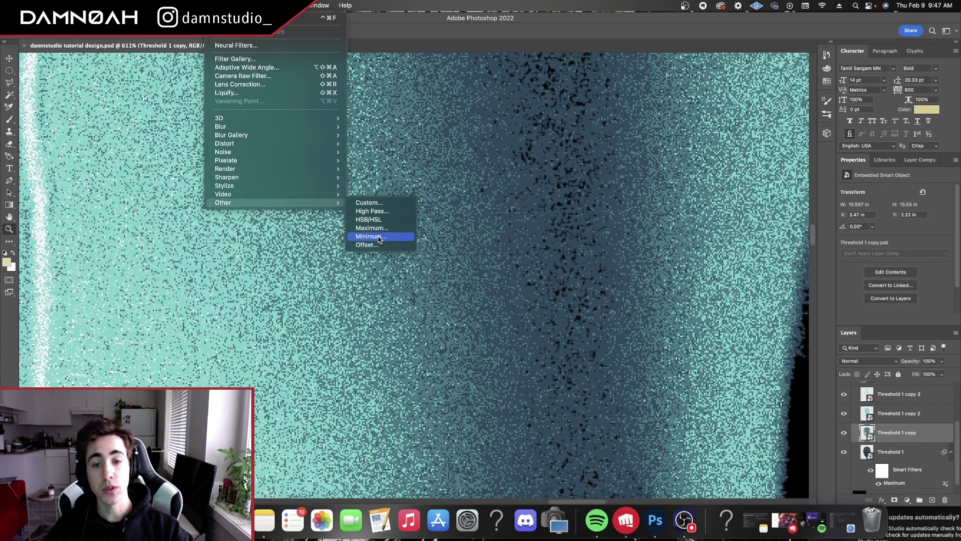
pyautogui.click(380, 238)
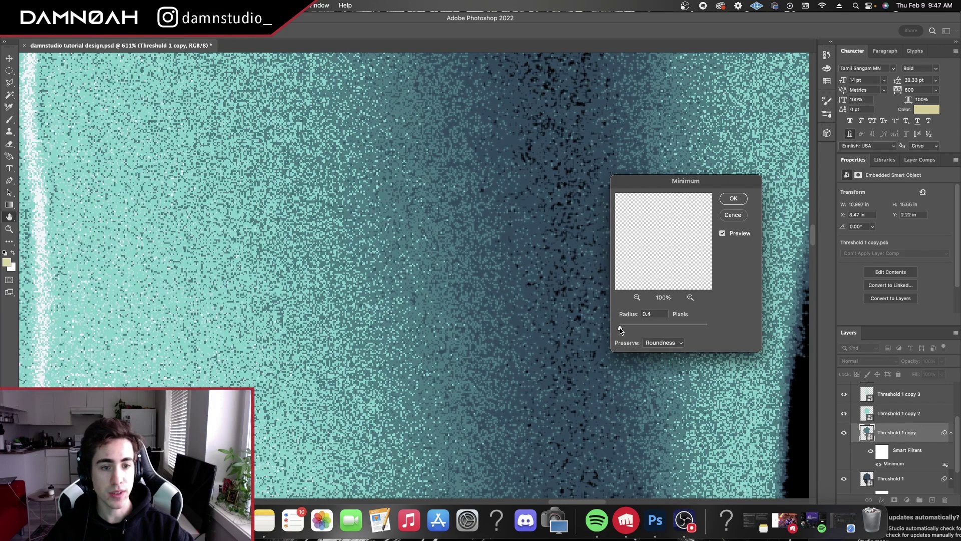
pyautogui.moveTo(620, 329); pyautogui.dragTo(621, 329)
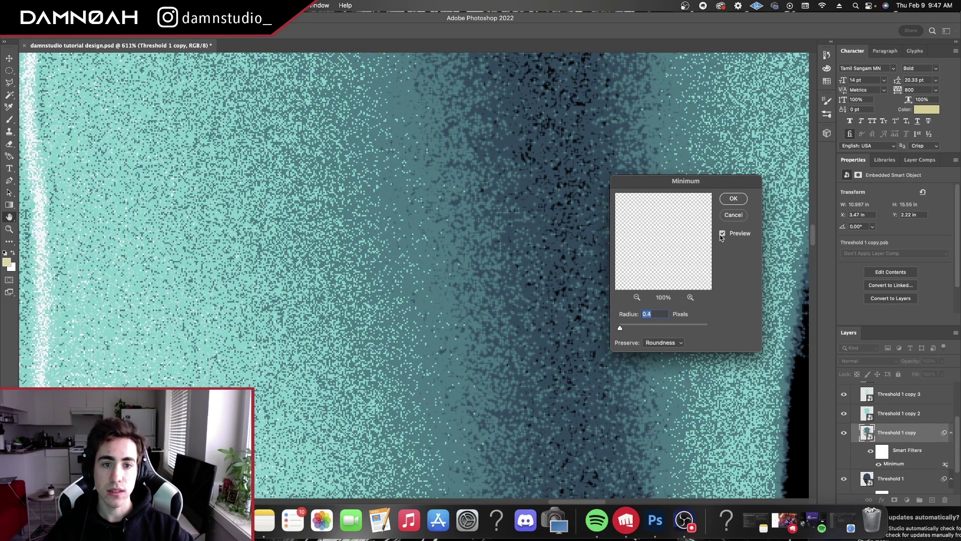
pyautogui.click(722, 234)
pyautogui.click(722, 233)
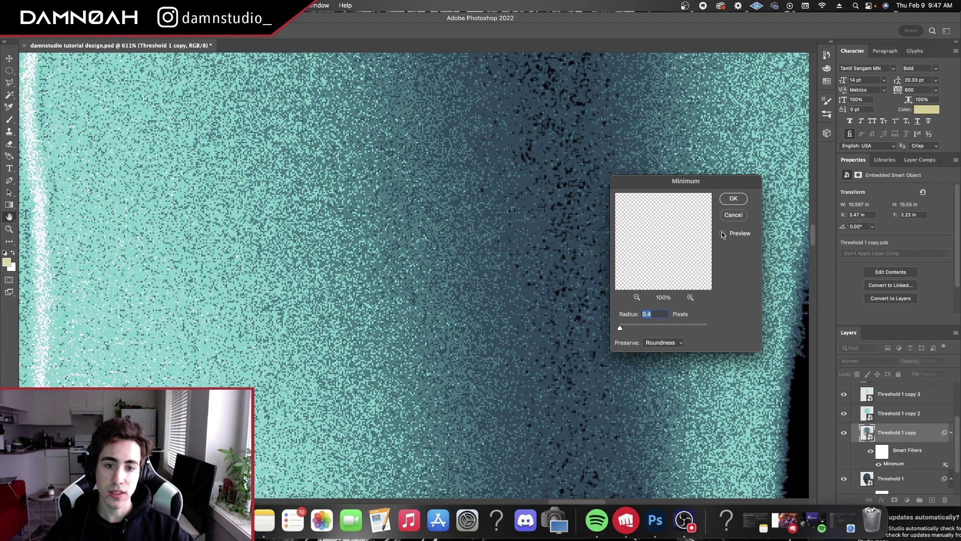
pyautogui.click(722, 234)
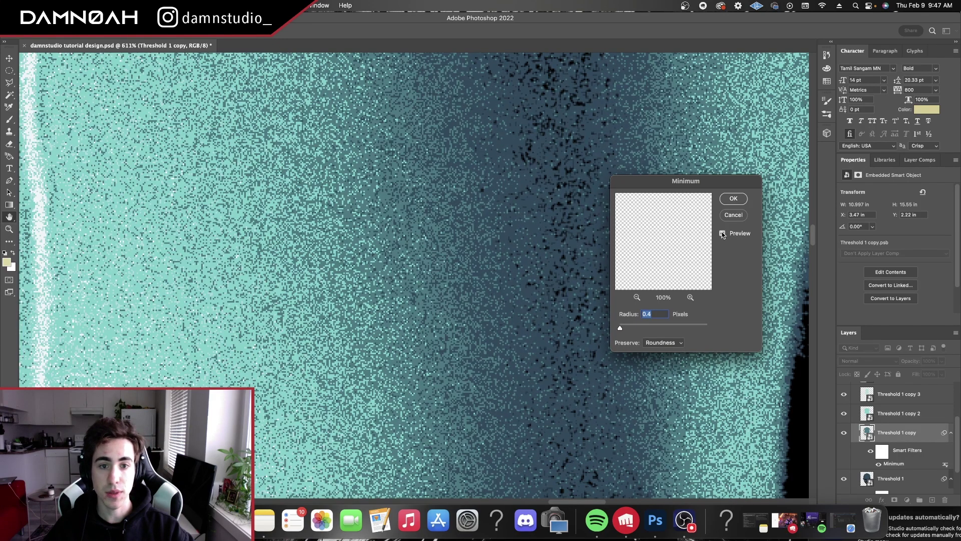
pyautogui.click(721, 234)
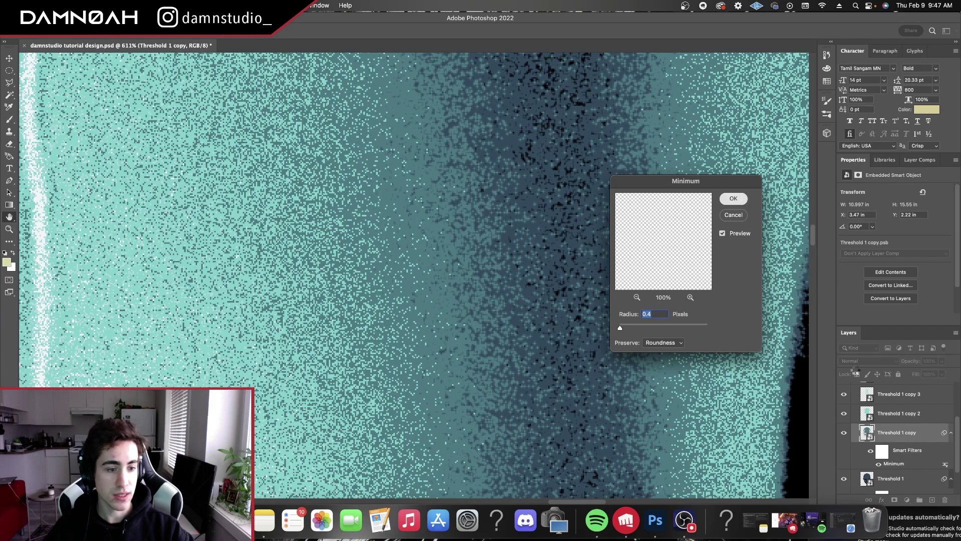
pyautogui.press('Return')
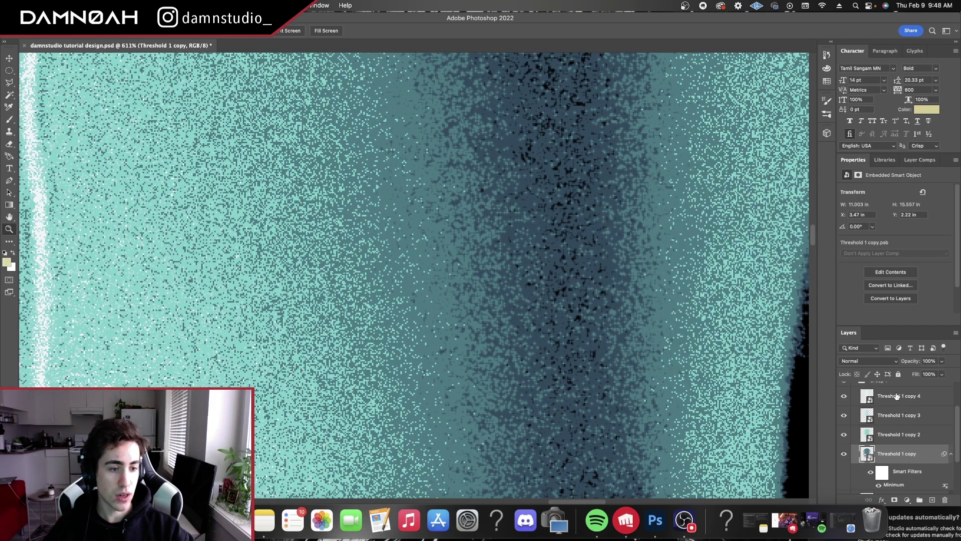
pyautogui.scroll(-2, 896, 397)
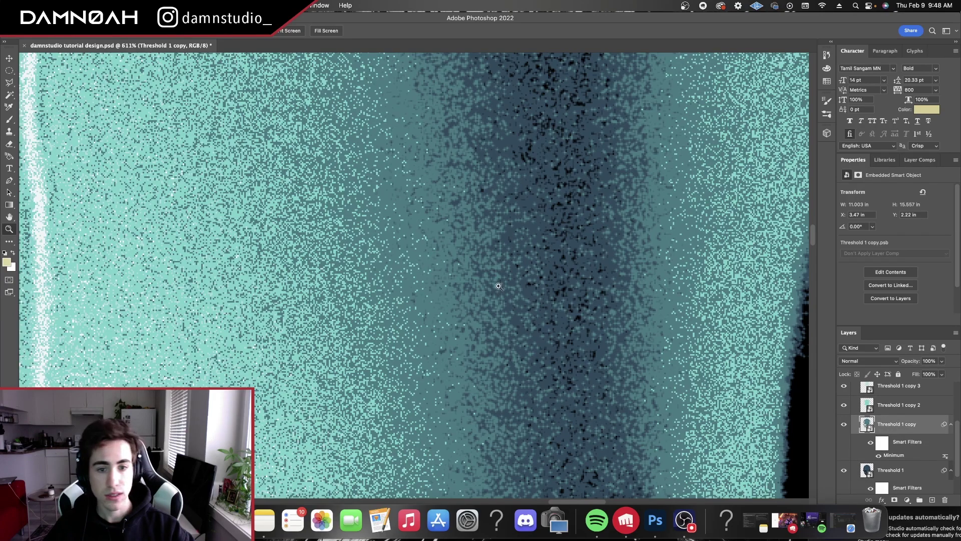
pyautogui.moveTo(498, 286); pyautogui.dragTo(410, 282)
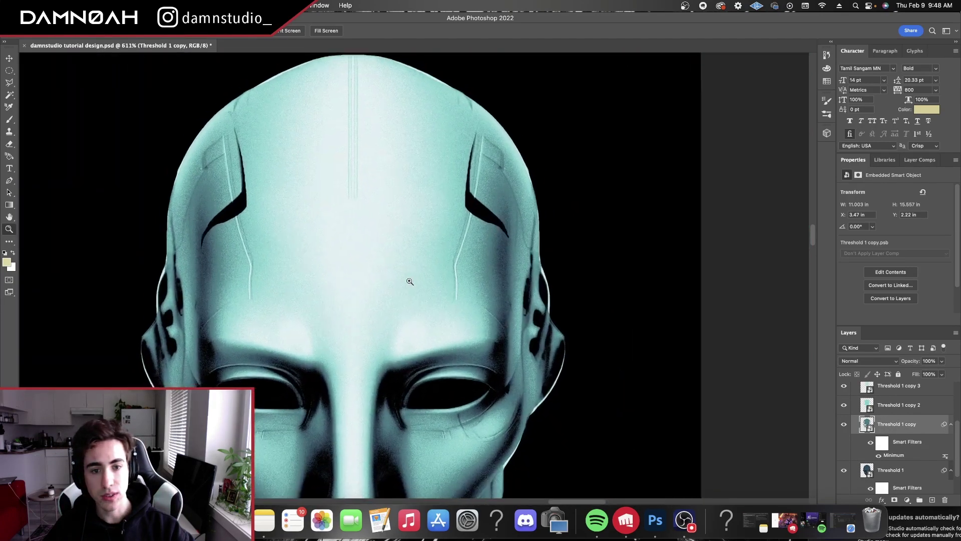
pyautogui.keyDown('alt'); pyautogui.click(409, 281); pyautogui.keyUp('alt')
pyautogui.scroll(-1, 870, 428)
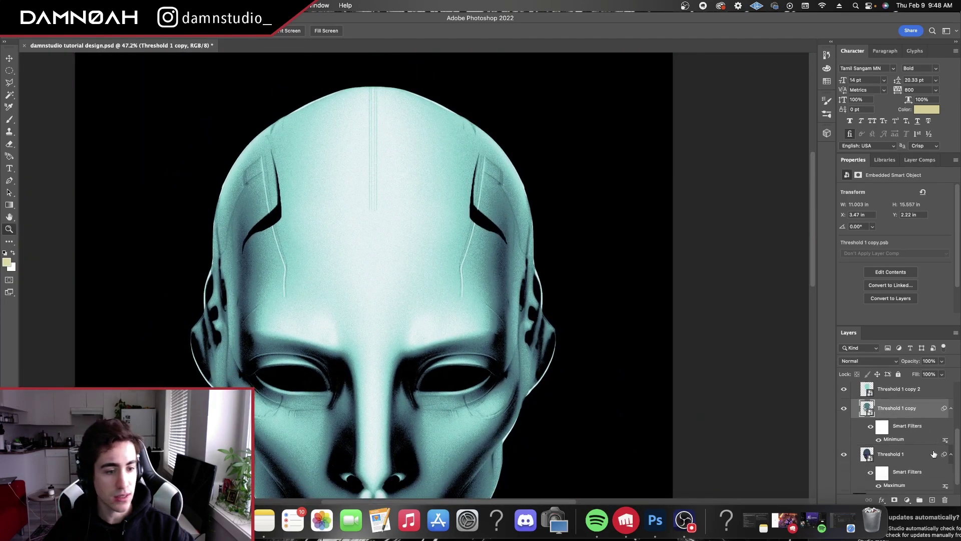
pyautogui.click(870, 426)
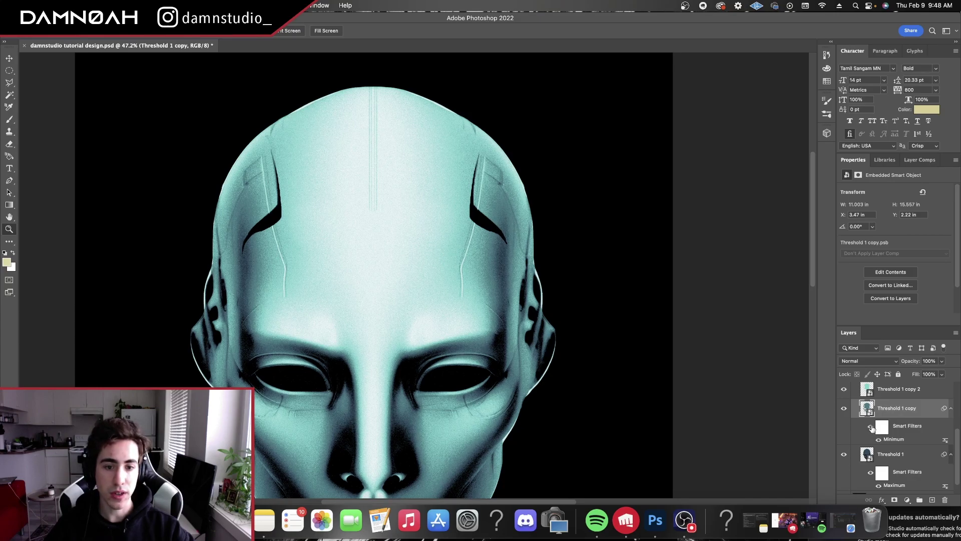
pyautogui.click(871, 474)
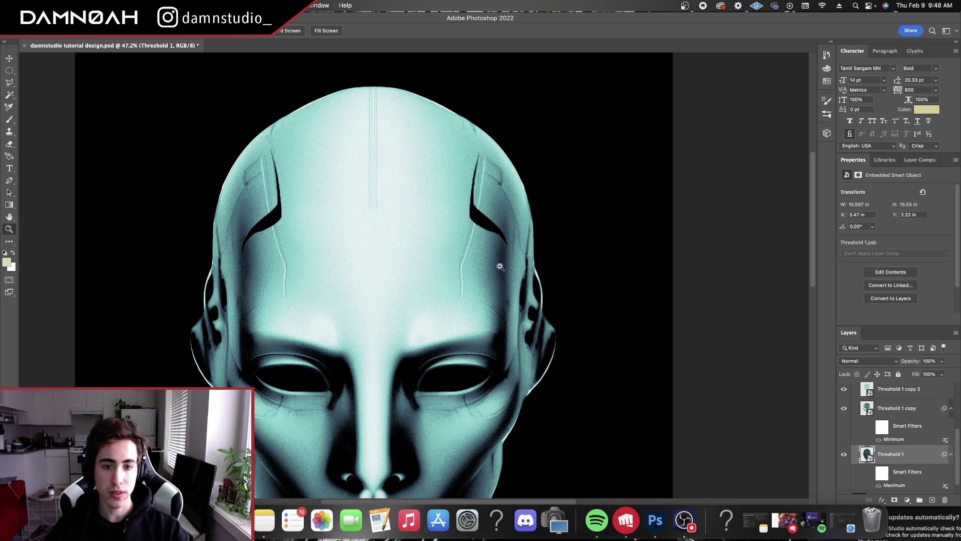
pyautogui.moveTo(500, 266); pyautogui.dragTo(571, 266)
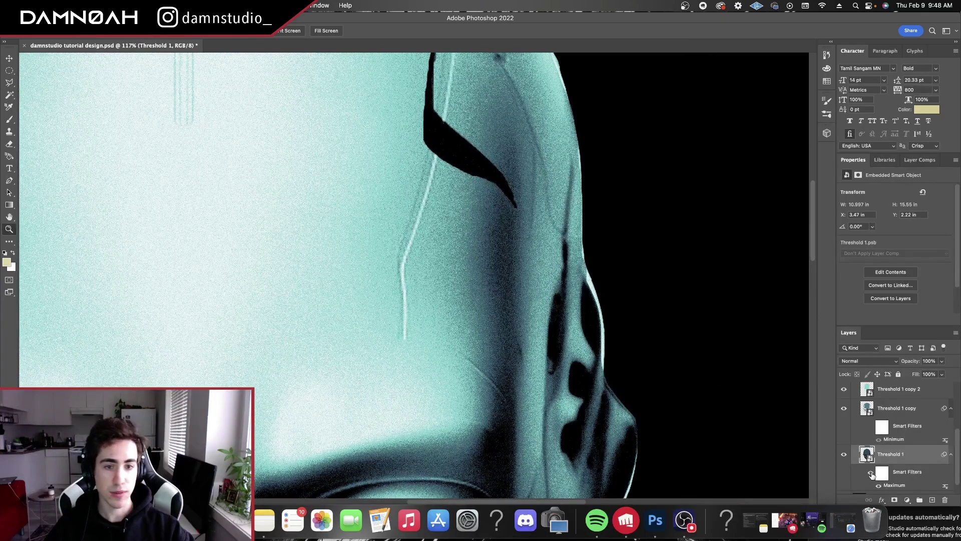
pyautogui.click(869, 428)
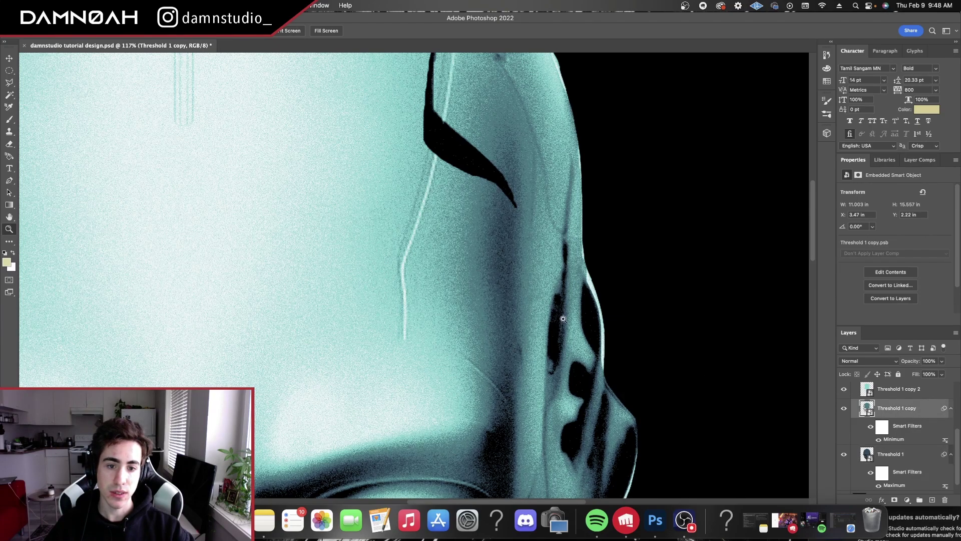
# Step: Hide Threshold 1 copy's Minimum filter, reselect that layer, and zoom into the grain
pyautogui.click(871, 426)
pyautogui.click(871, 474)
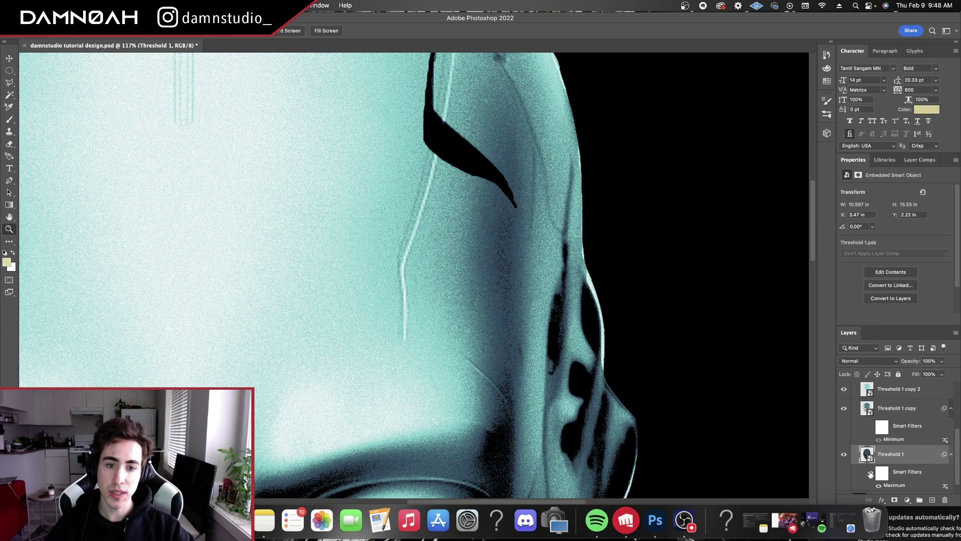
pyautogui.click(871, 428)
pyautogui.moveTo(468, 263); pyautogui.dragTo(521, 269)
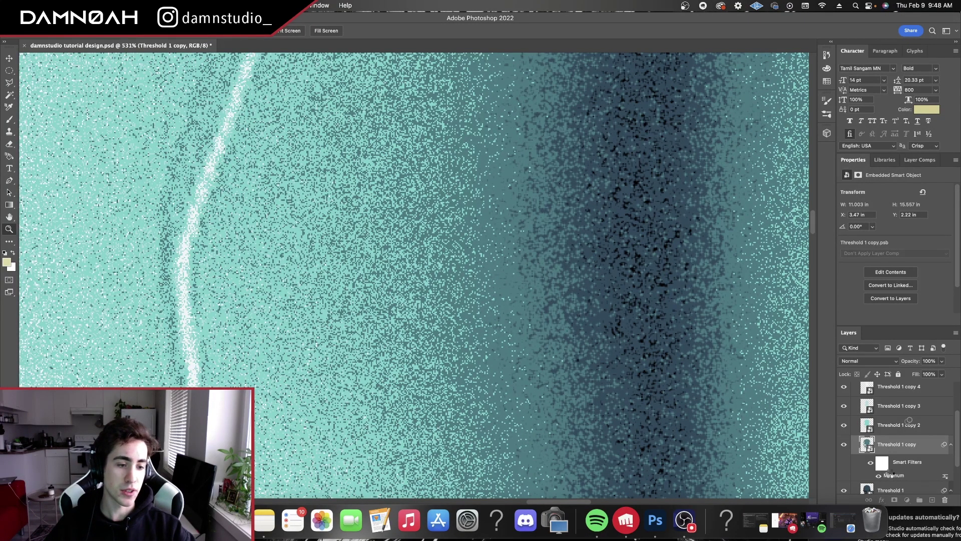
# Step: Alt-drag the Minimum filter onto Threshold 1 copies 2, 3 and 4, then toggle it to compare
pyautogui.moveTo(895, 470); pyautogui.dragTo(897, 427)
pyautogui.scroll(1, 904, 443)
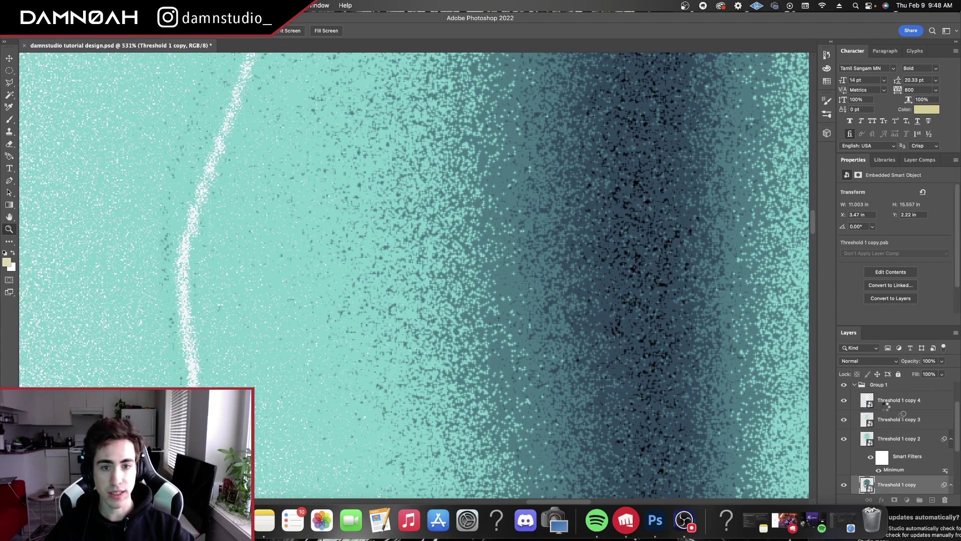
pyautogui.moveTo(905, 456); pyautogui.dragTo(904, 432)
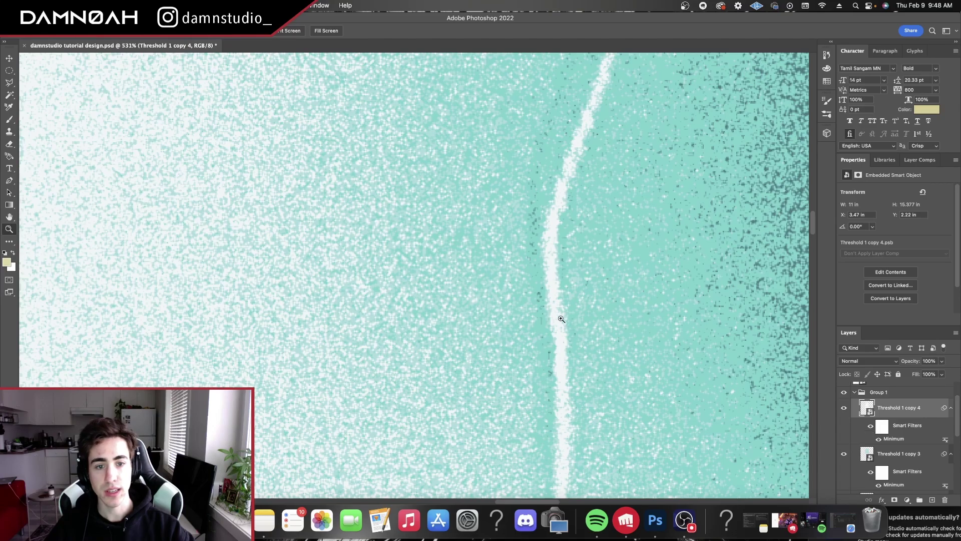
pyautogui.click(870, 426)
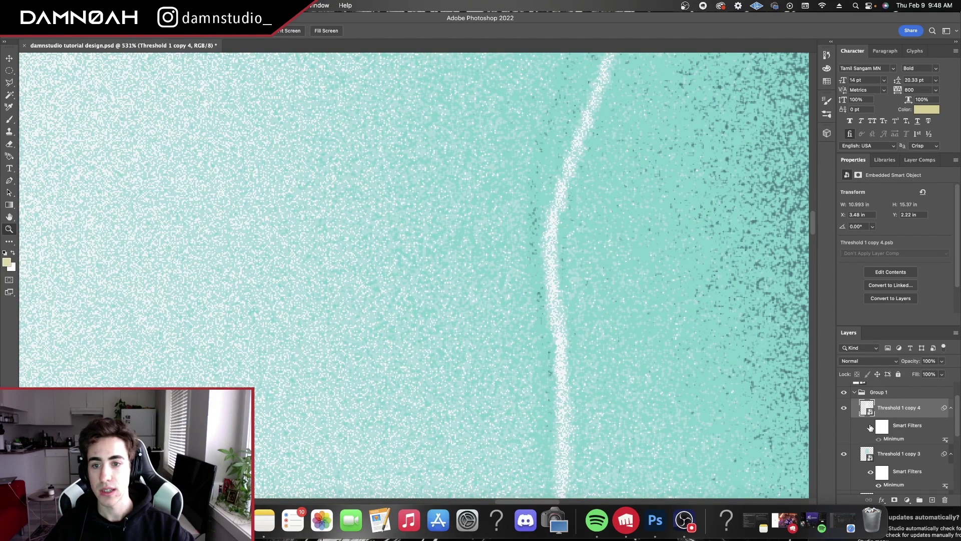
pyautogui.click(871, 427)
pyautogui.moveTo(362, 291); pyautogui.dragTo(225, 273)
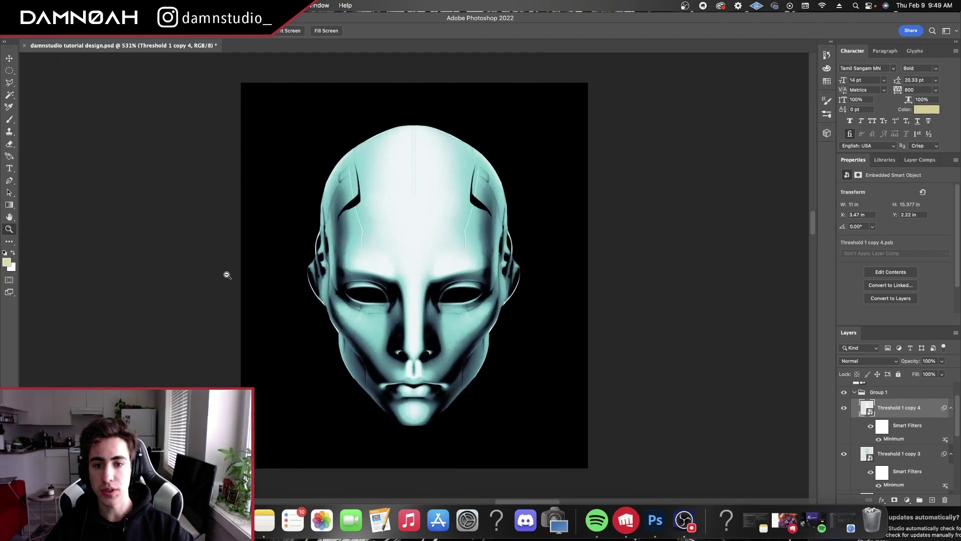
pyautogui.moveTo(490, 266); pyautogui.dragTo(536, 262)
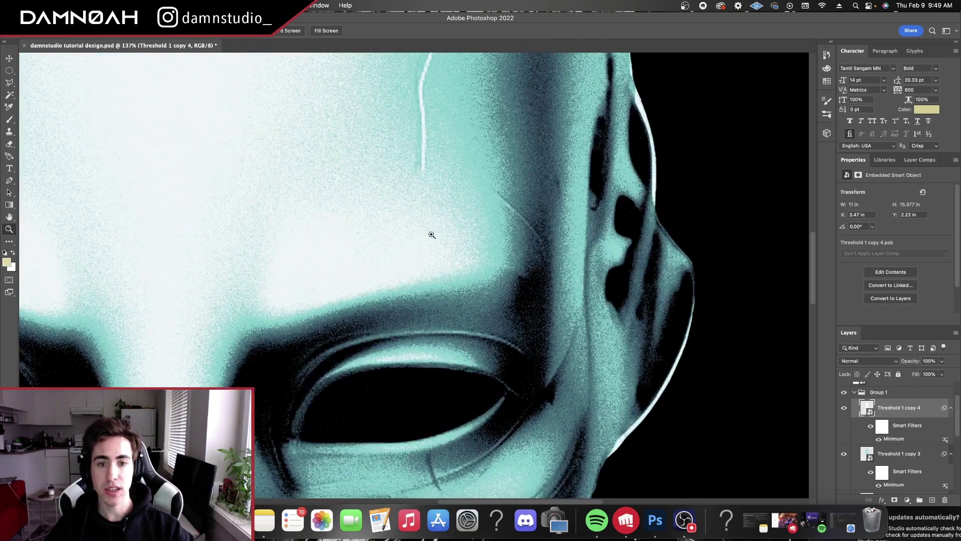
pyautogui.scroll(-1, 883, 441)
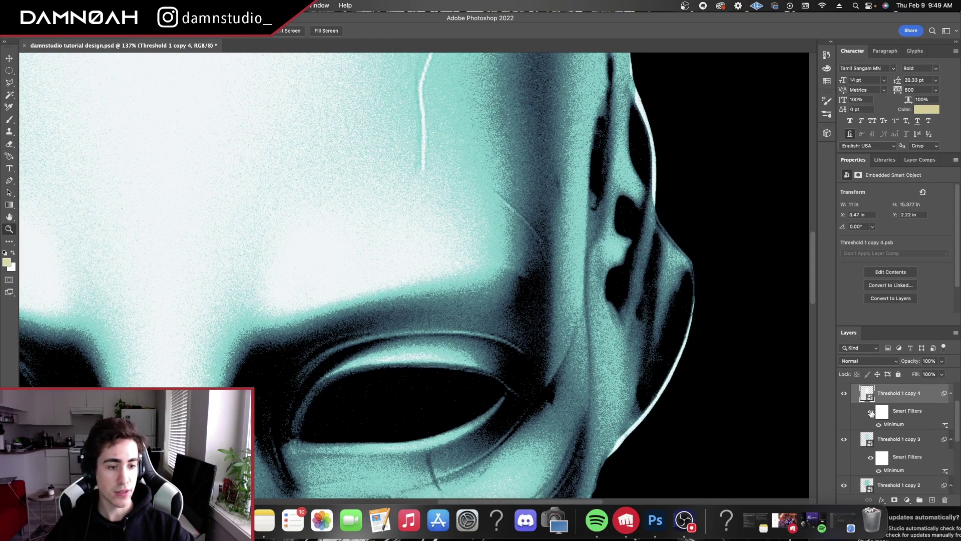
pyautogui.click(871, 412)
pyautogui.click(870, 459)
pyautogui.scroll(-2, 870, 464)
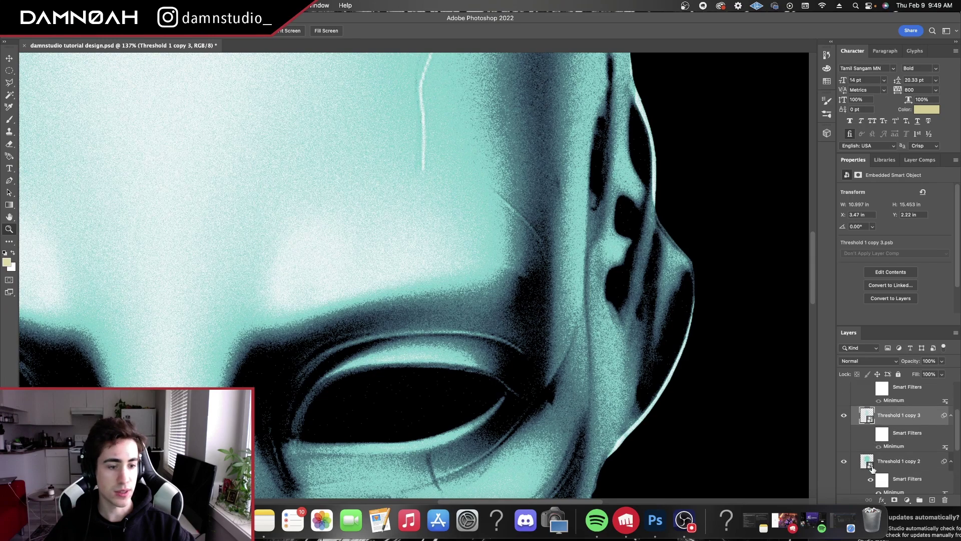
pyautogui.click(871, 483)
pyautogui.scroll(-1, 870, 483)
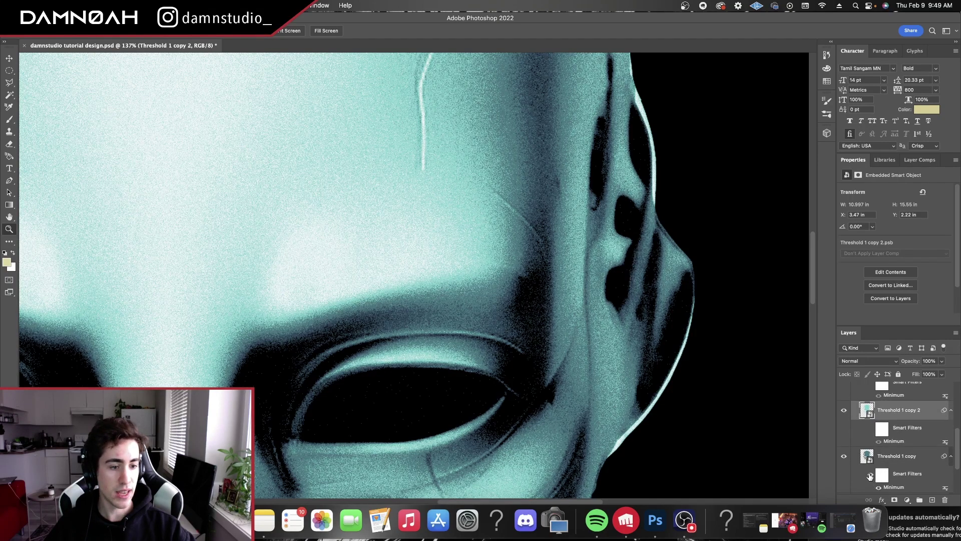
pyautogui.click(870, 456)
pyautogui.scroll(-2, 870, 476)
pyautogui.click(869, 465)
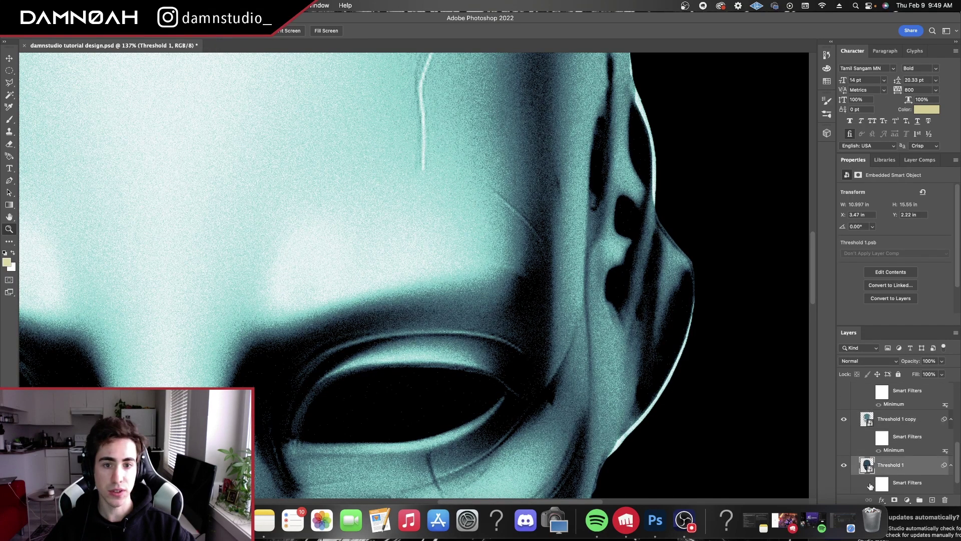
pyautogui.click(871, 419)
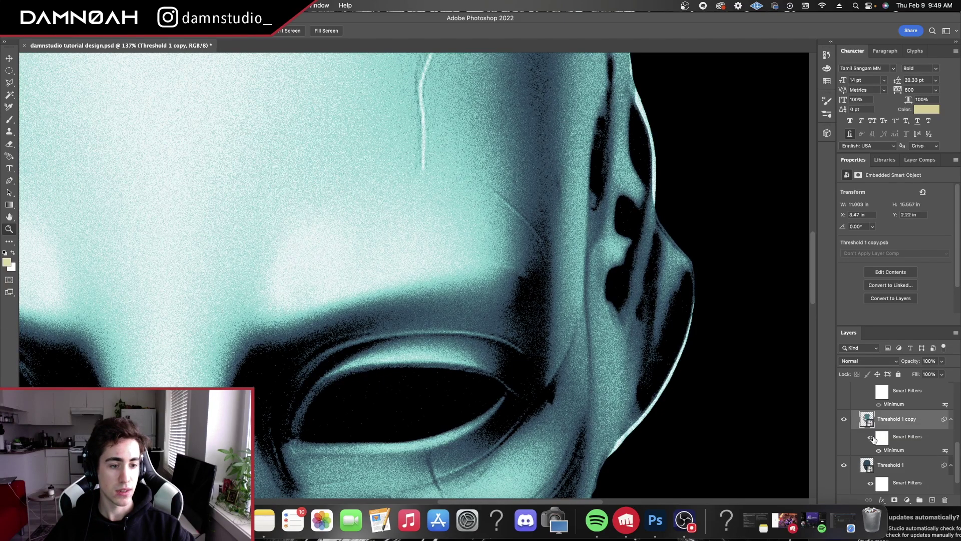
pyautogui.scroll(1, 871, 421)
pyautogui.click(872, 421)
pyautogui.scroll(1, 871, 421)
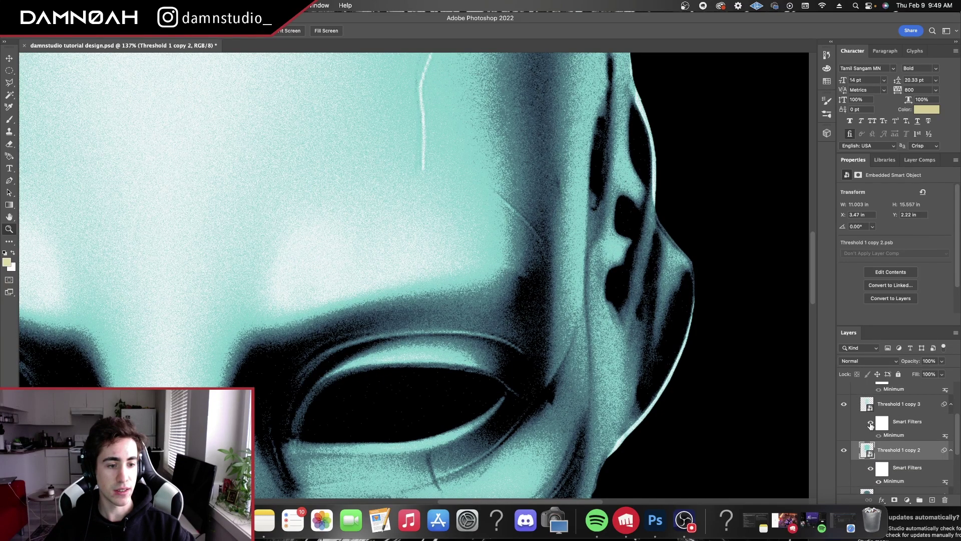
pyautogui.scroll(1, 870, 424)
pyautogui.press('super+j')
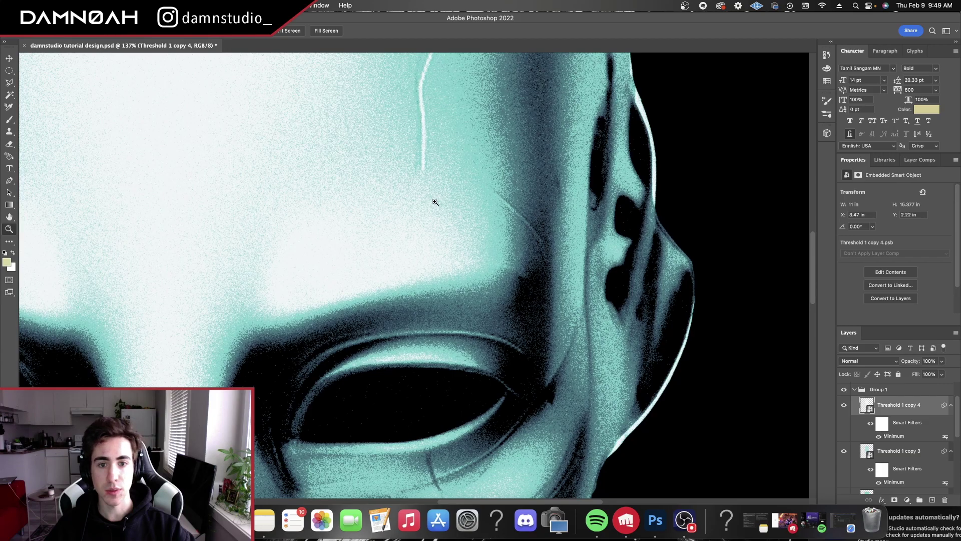
pyautogui.moveTo(435, 202)
pyautogui.mouseDown()
pyautogui.moveTo(339, 203)
pyautogui.moveTo(475, 272)
pyautogui.mouseUp()
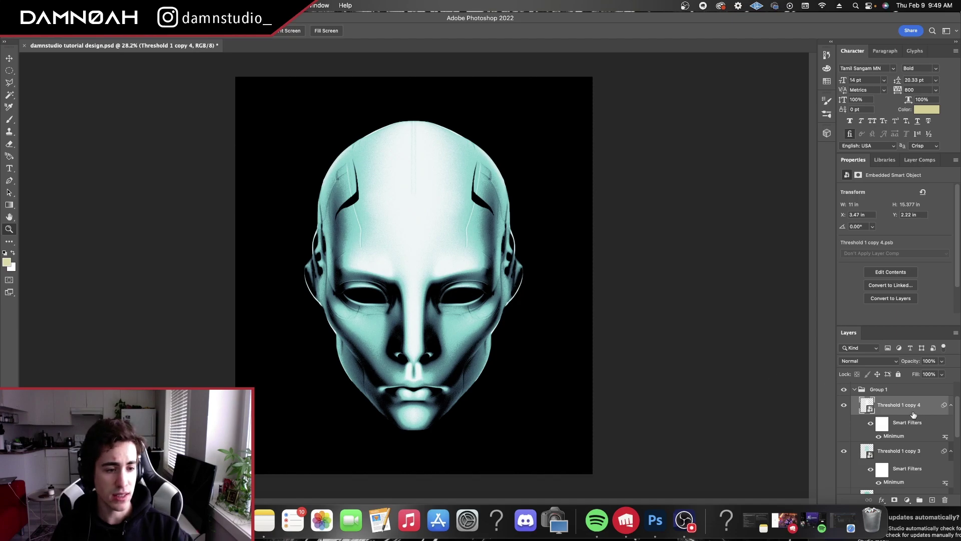
pyautogui.scroll(2, 913, 414)
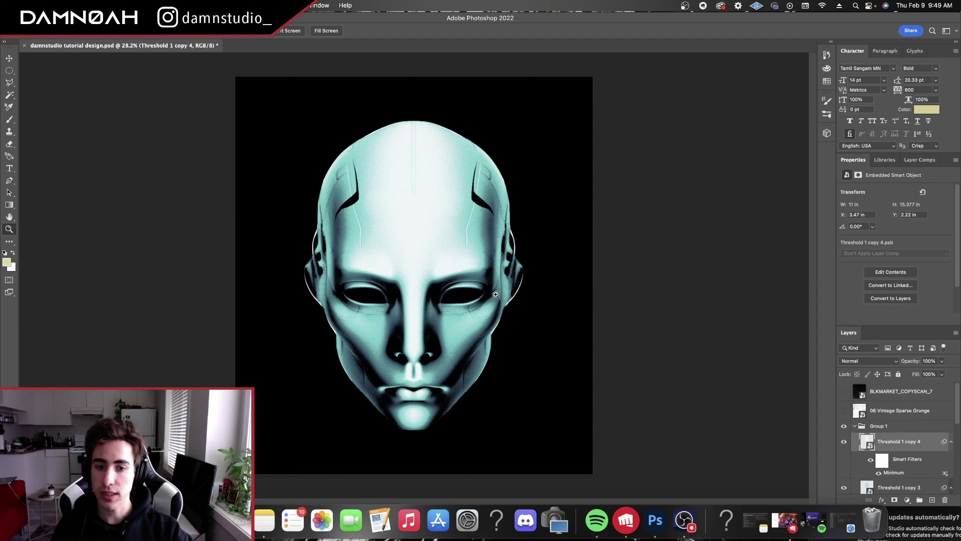
pyautogui.scroll(-2, 898, 421)
pyautogui.scroll(-2, 897, 422)
pyautogui.scroll(-2, 894, 424)
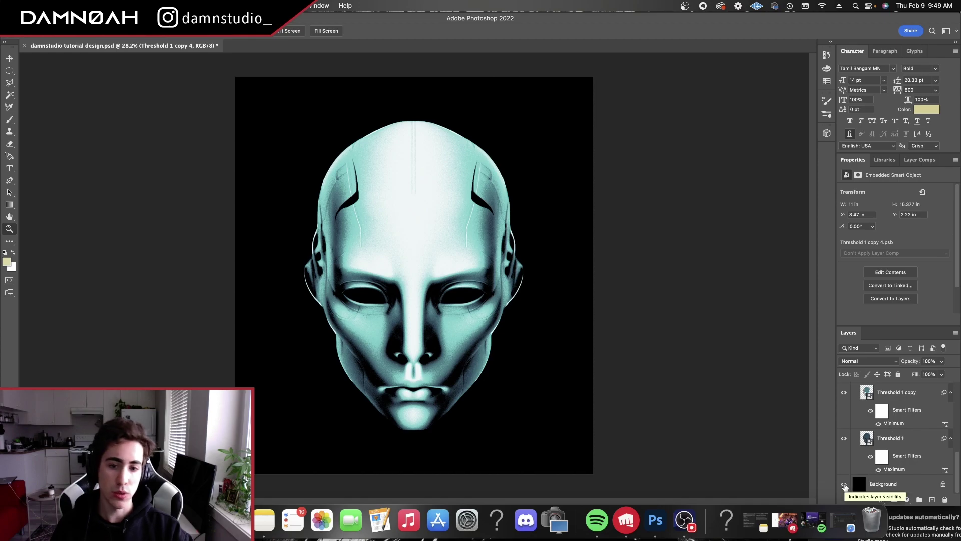
# Step: Hide the black Background layer, then merge Group 1 into a single layer via Merge Group
pyautogui.click(844, 484)
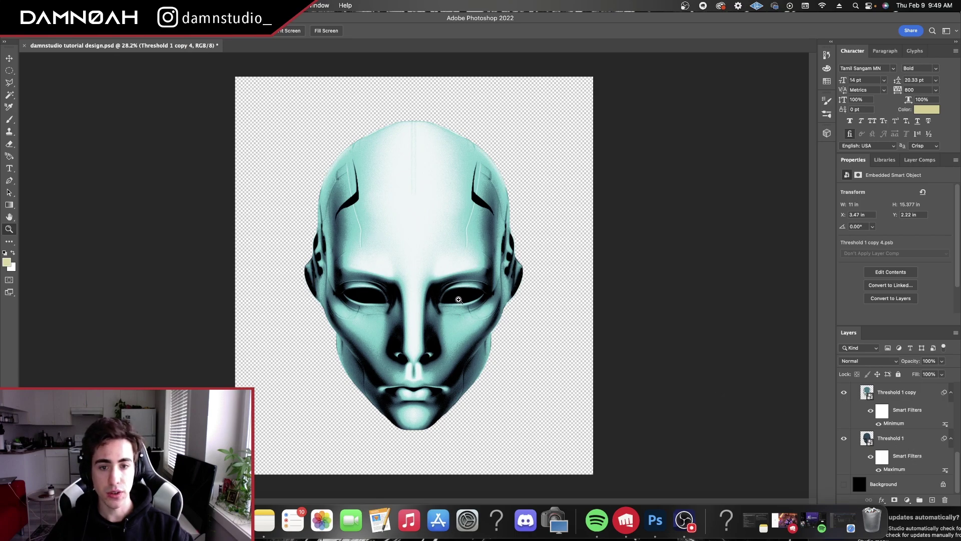
pyautogui.keyDown('shift'); pyautogui.click(892, 443); pyautogui.keyUp('shift')
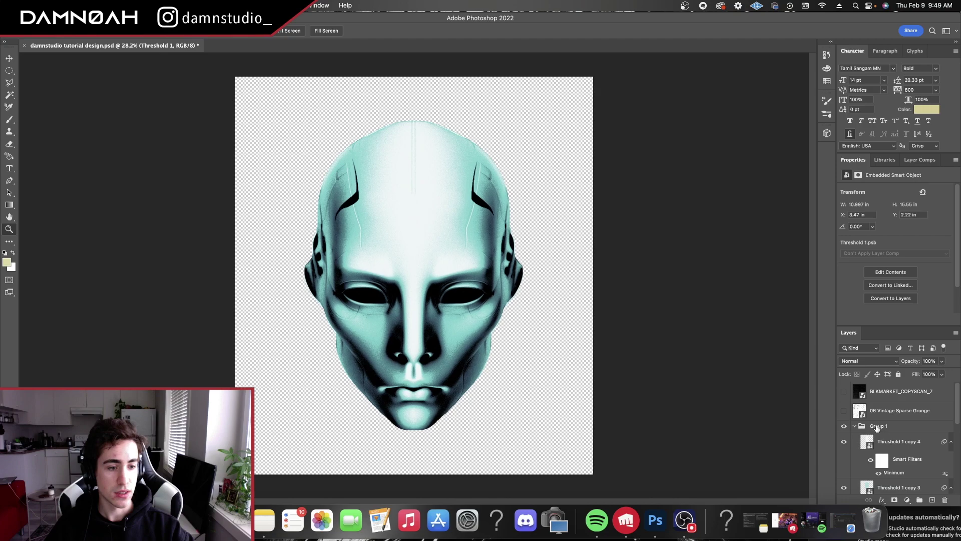
pyautogui.press('super+g')
pyautogui.rightClick(884, 426)
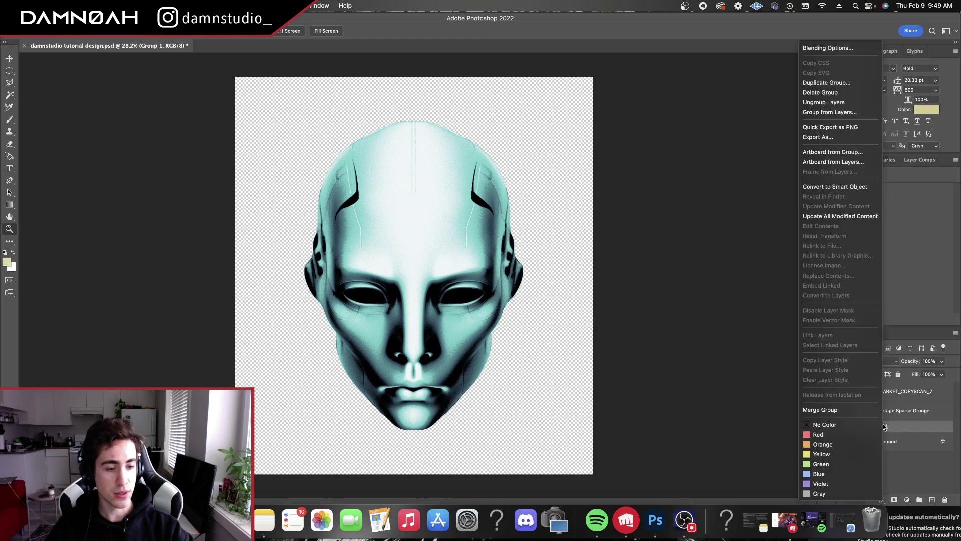
pyautogui.click(842, 409)
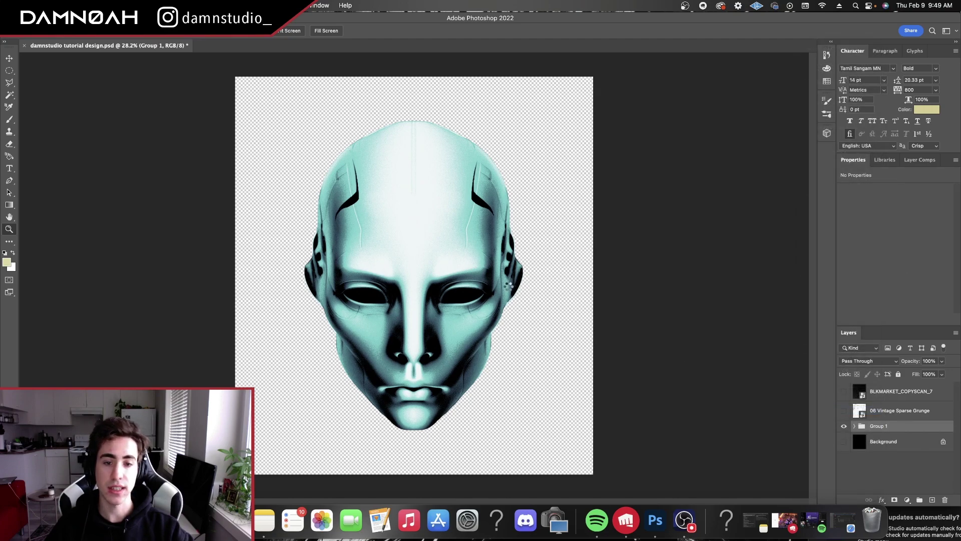
# Step: Magic Wand the face's black areas, delete them, deselect, and toggle the Background to compare
pyautogui.click(9, 94)
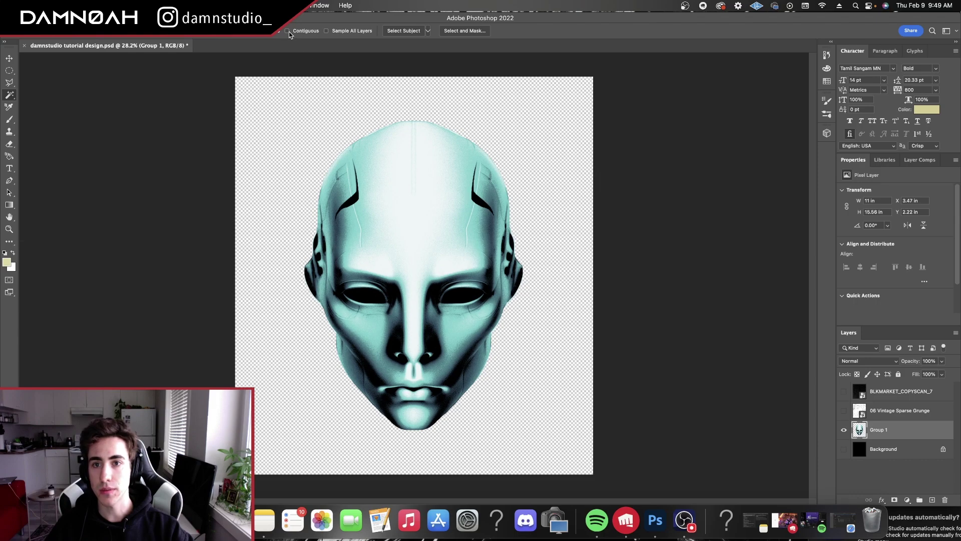
pyautogui.click(511, 312)
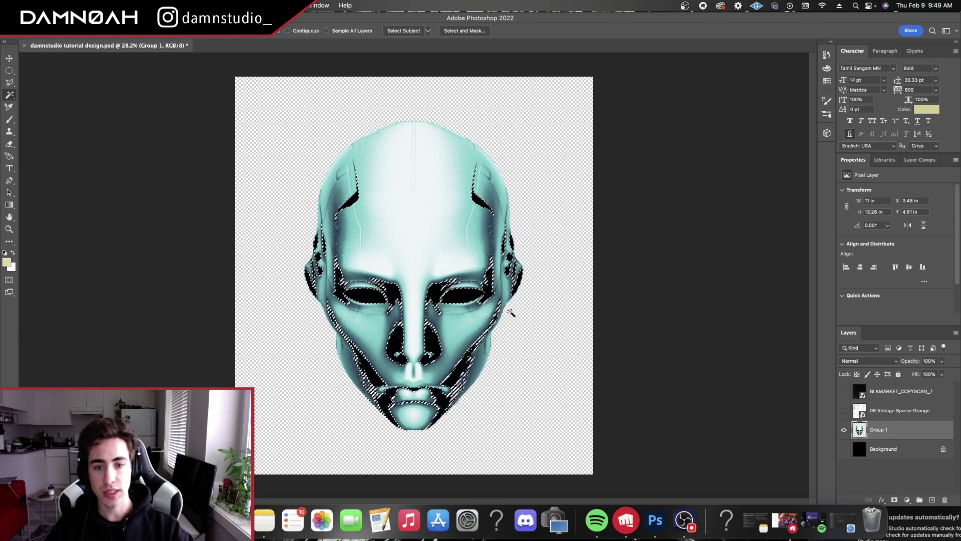
pyautogui.press('Delete')
pyautogui.press('super+d')
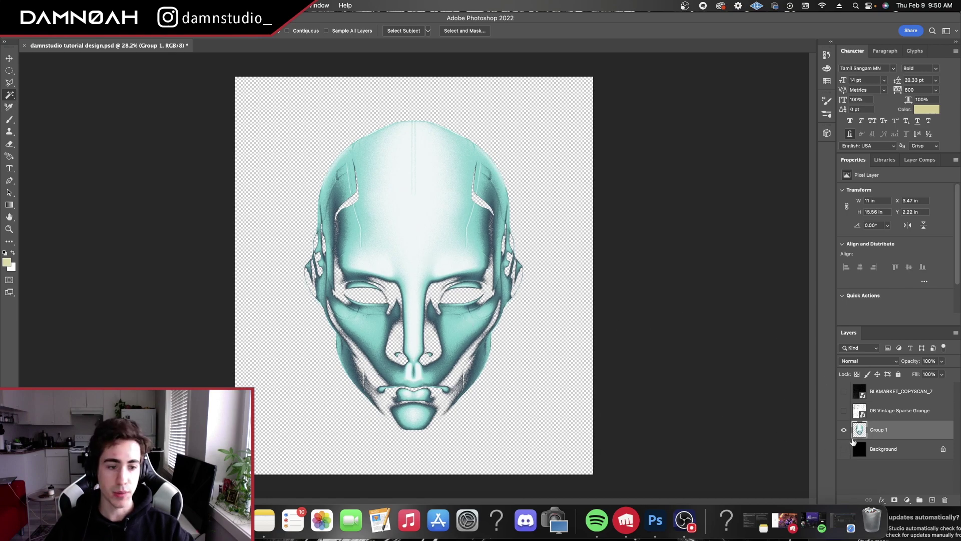
pyautogui.click(844, 449)
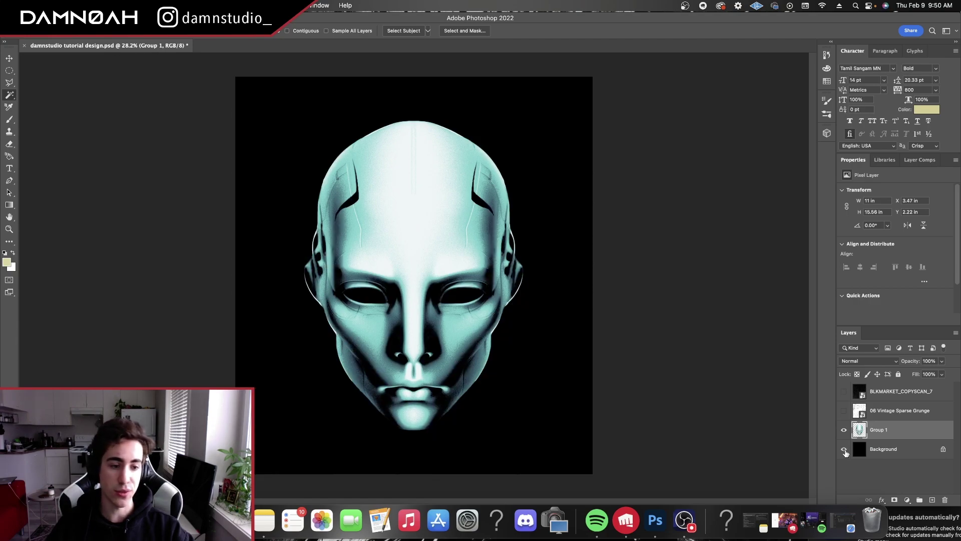
pyautogui.click(844, 450)
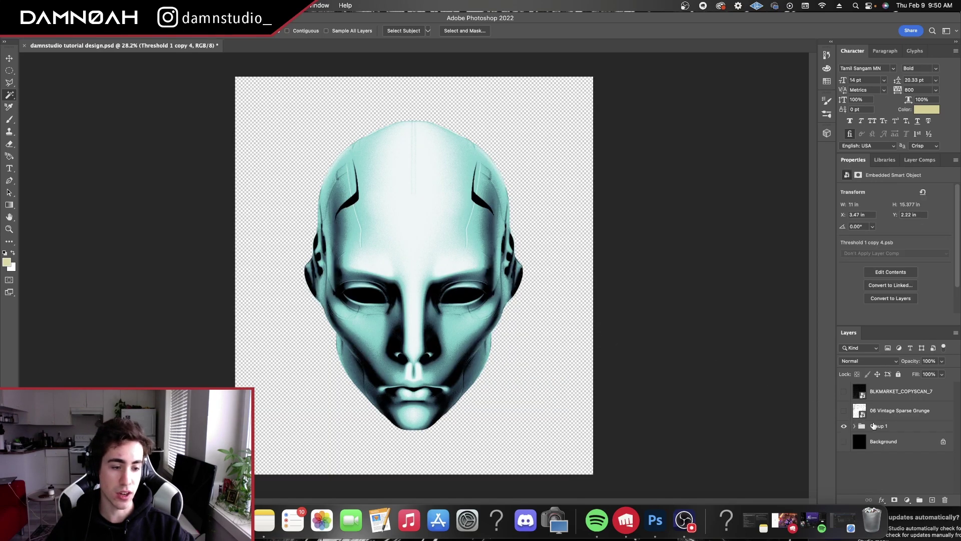
# Step: Expand Group 1 and hide the Threshold 1 copy layers
pyautogui.click(855, 426)
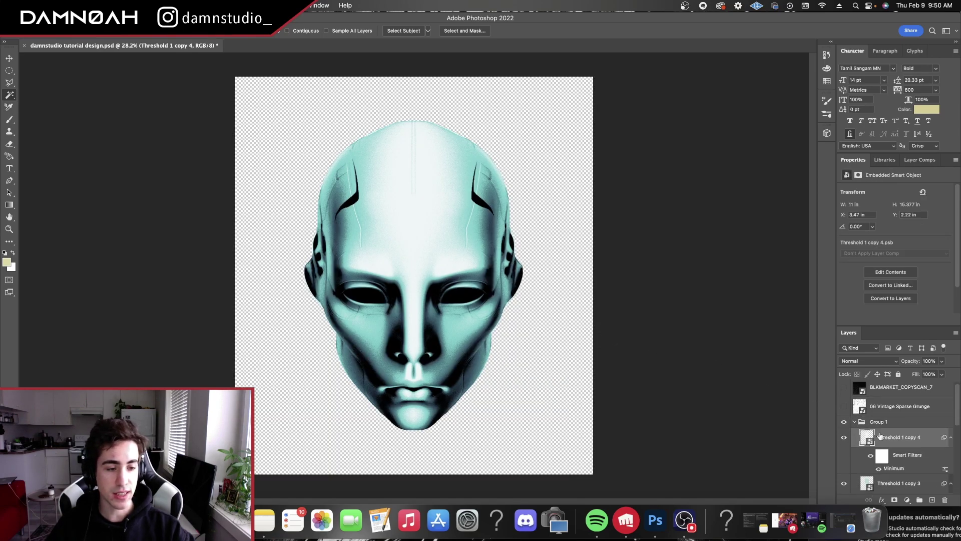
pyautogui.scroll(-1, 881, 437)
pyautogui.scroll(-2, 881, 437)
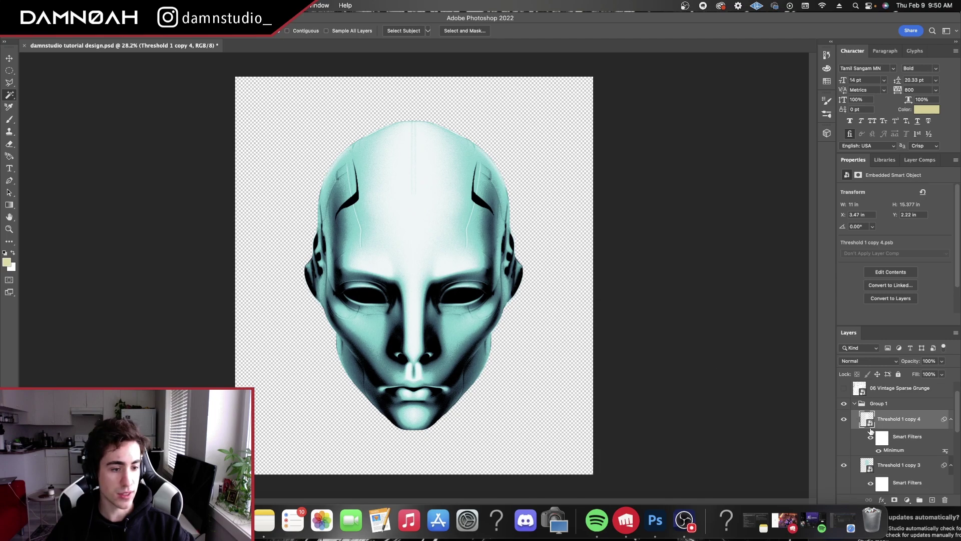
pyautogui.keyDown('alt'); pyautogui.click(847, 467); pyautogui.keyUp('alt')
pyautogui.click(844, 468)
pyautogui.scroll(-1, 849, 471)
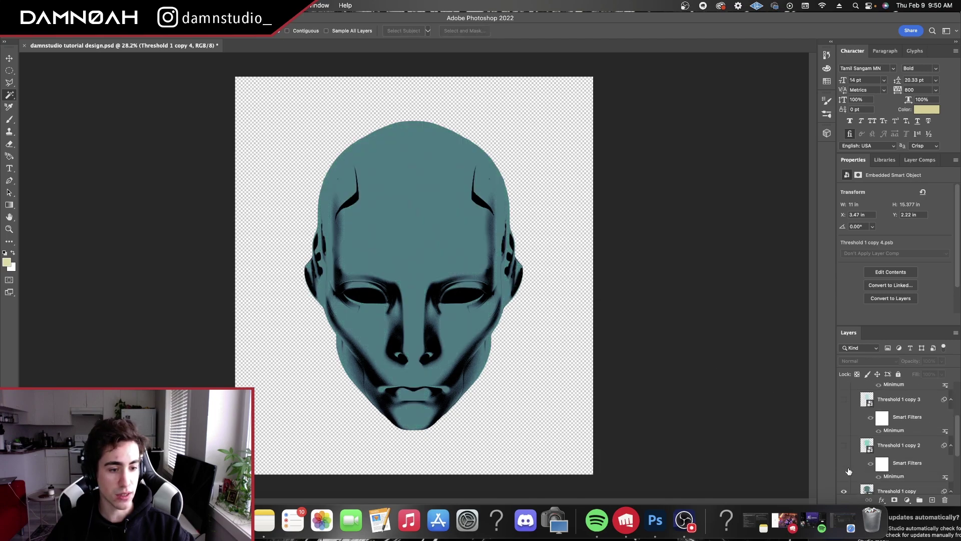
pyautogui.click(842, 491)
pyautogui.scroll(-1, 843, 488)
pyautogui.scroll(-2, 842, 488)
pyautogui.scroll(-1, 843, 488)
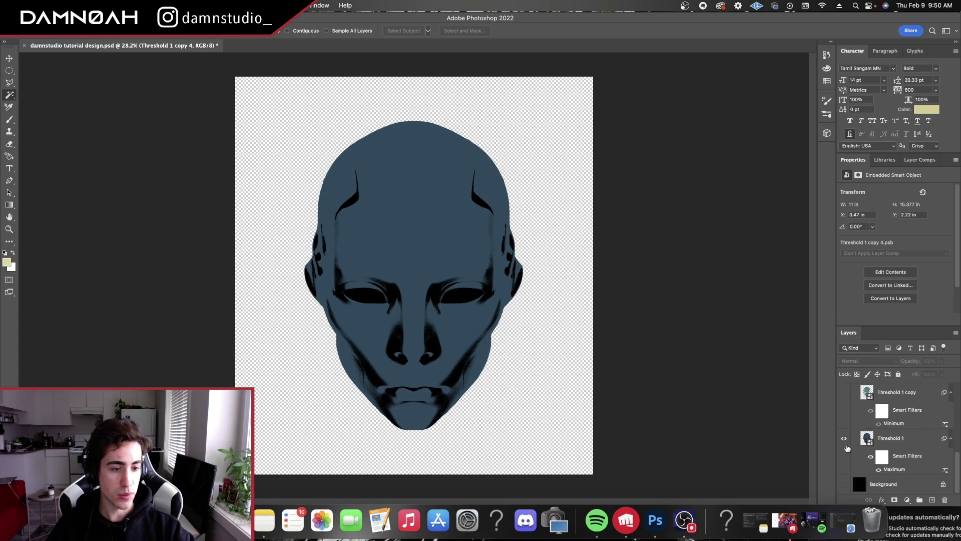
# Step: Rasterize Threshold 1, then Magic Wand its black areas and delete them
pyautogui.click(892, 441)
pyautogui.rightClick(894, 441)
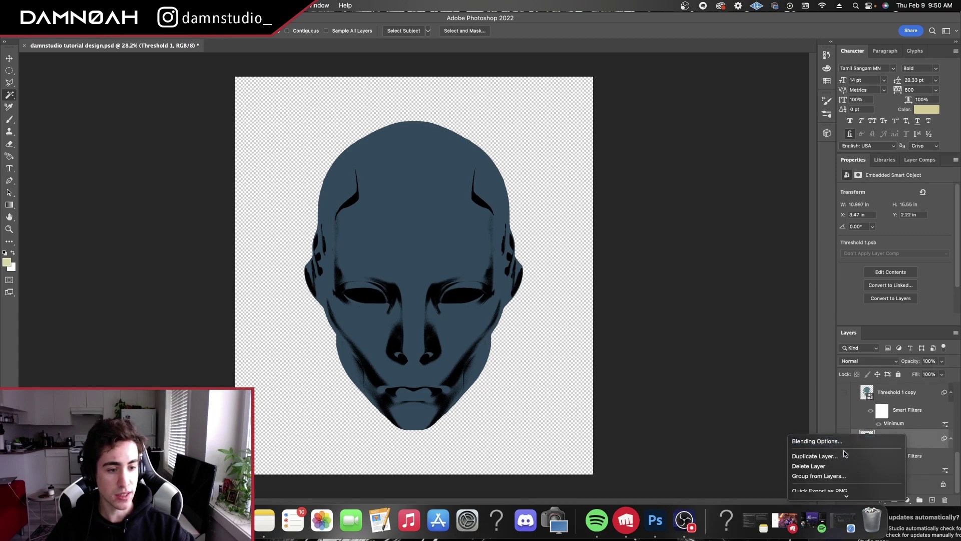
pyautogui.click(838, 403)
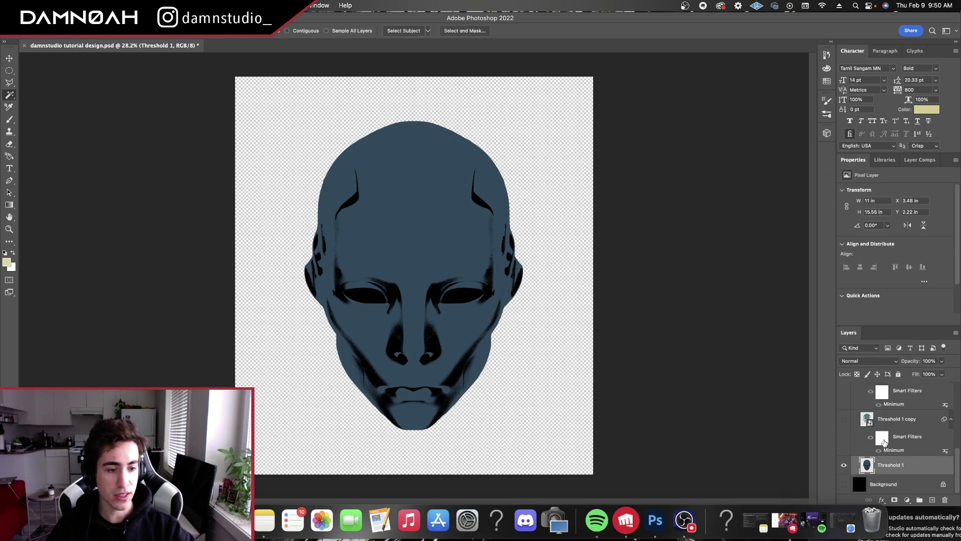
pyautogui.click(359, 215)
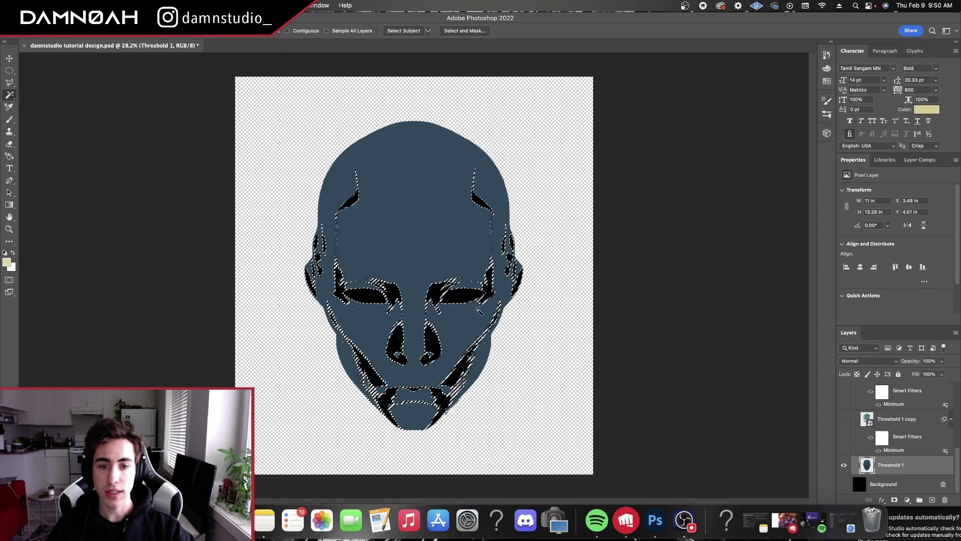
pyautogui.press('Delete')
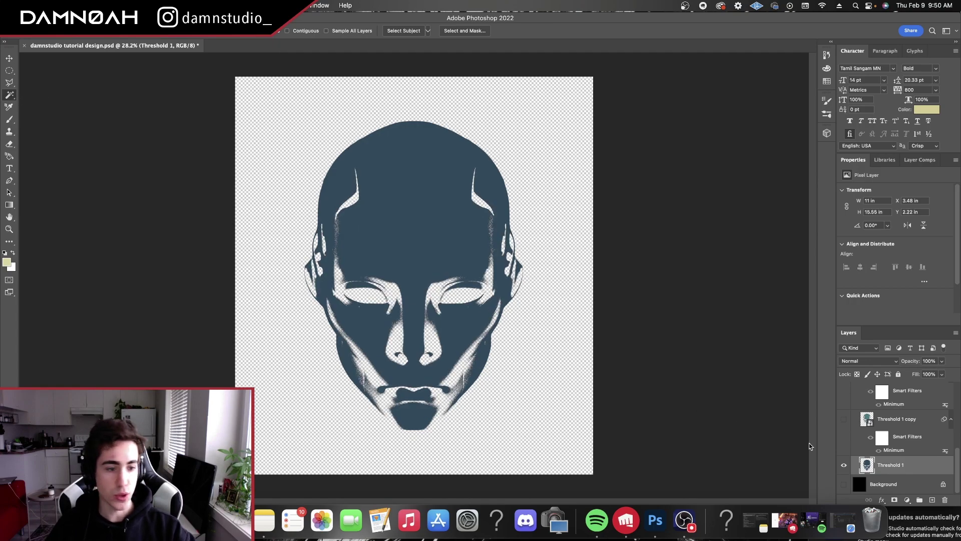
pyautogui.scroll(1, 900, 433)
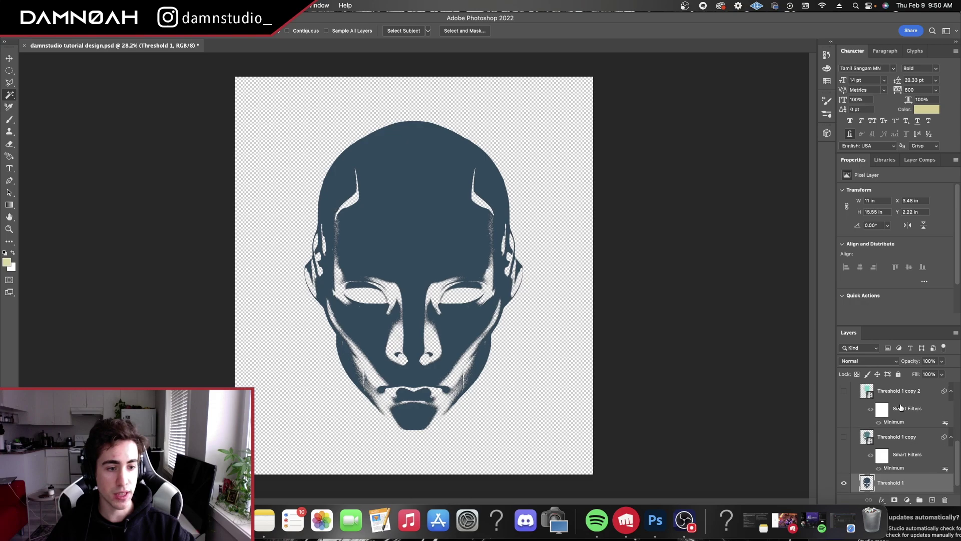
pyautogui.scroll(-1, 902, 416)
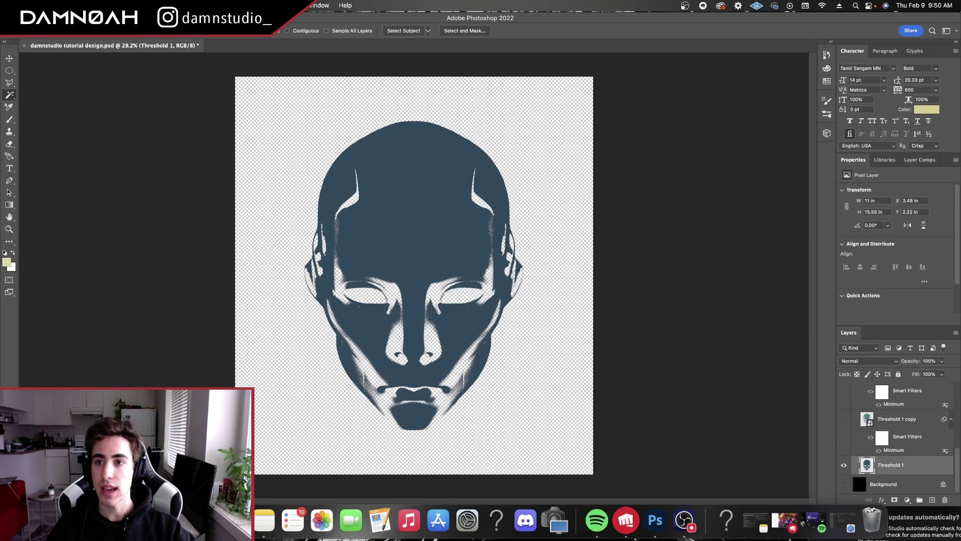
# Step: Preview the image as a transparent PNG in Export As, then close the dialog
pyautogui.click(76, 5)
pyautogui.moveTo(80, 139)
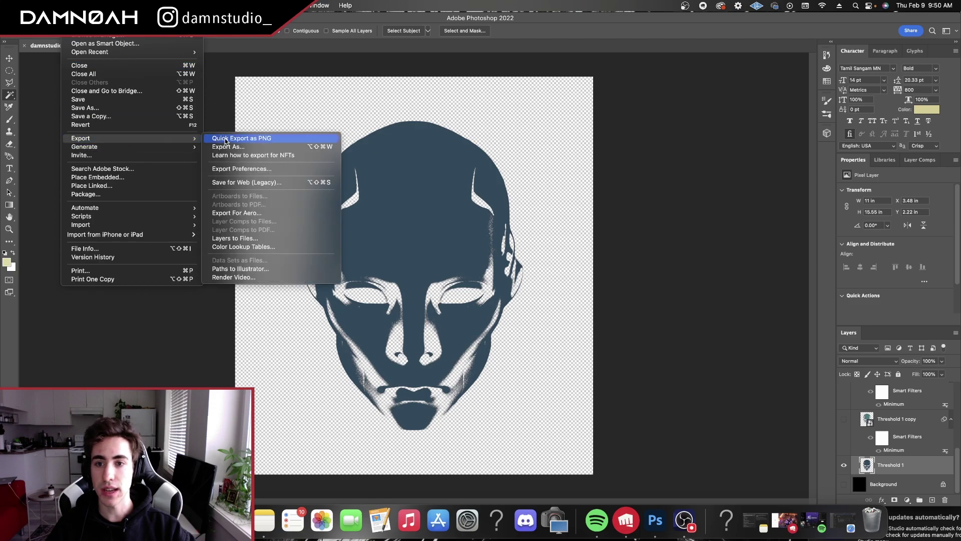
pyautogui.click(225, 147)
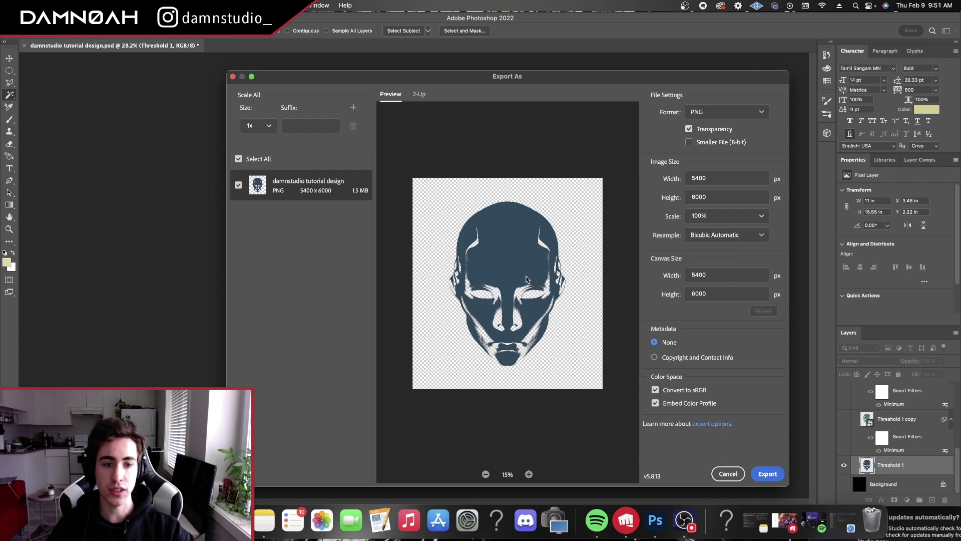
pyautogui.click(728, 474)
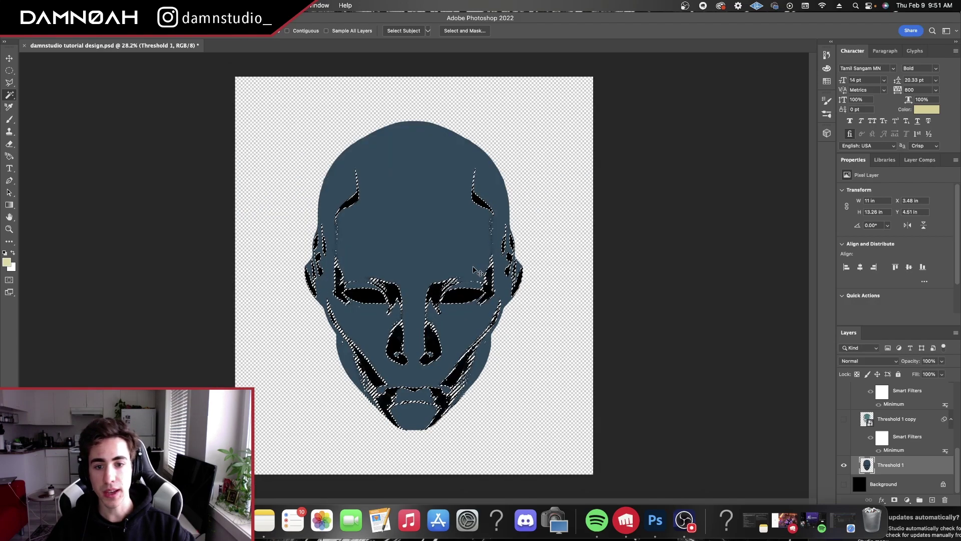
# Step: Deselect the black areas of the face with Cmd+D
pyautogui.press('super+d')
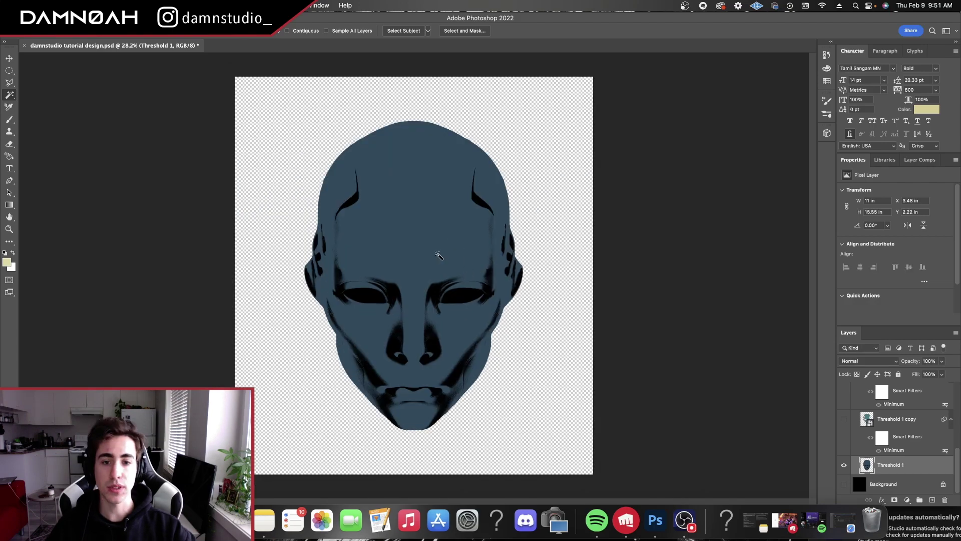